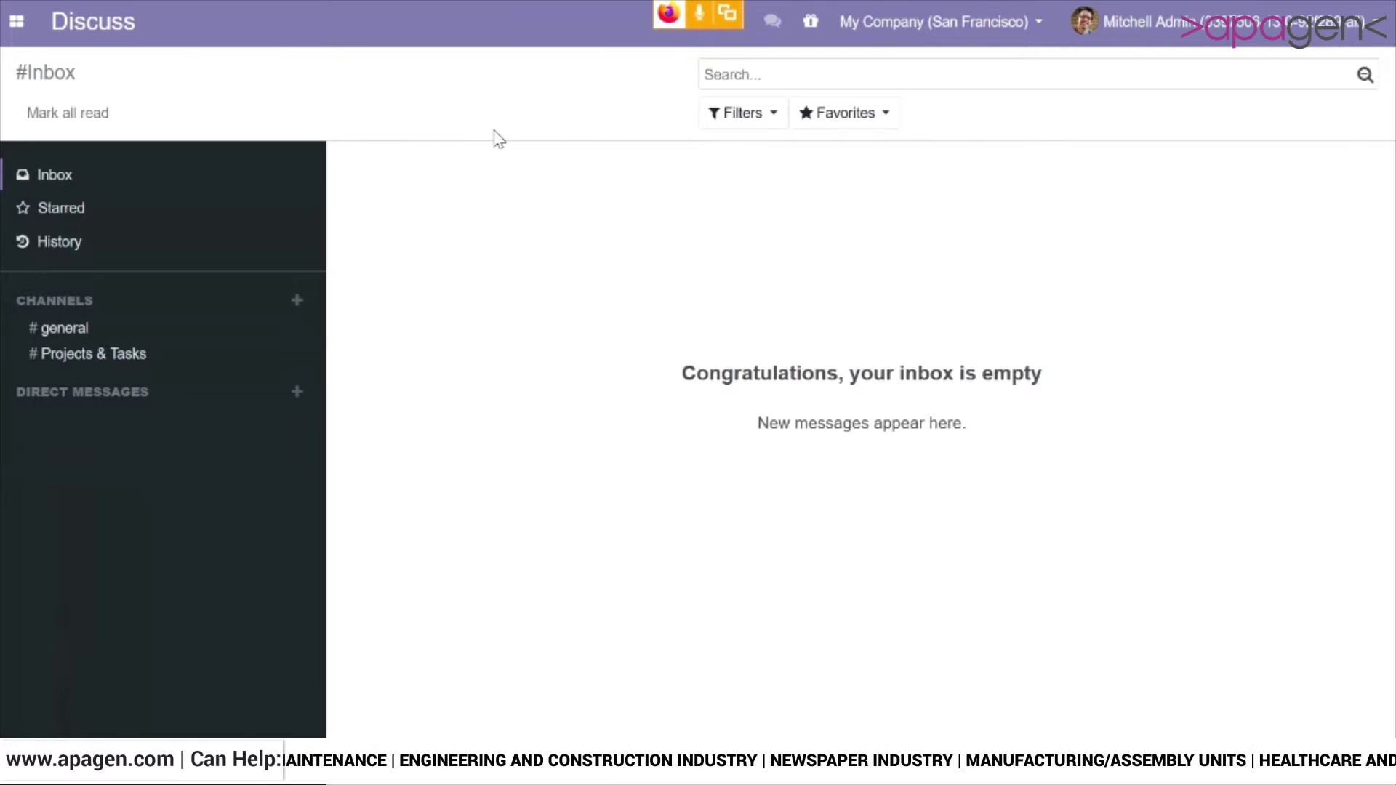
- Open the Purchase app to its list of 11 requests for quotation, P00001–P00011
{"action": "left_click", "coordinate": [15, 25]}
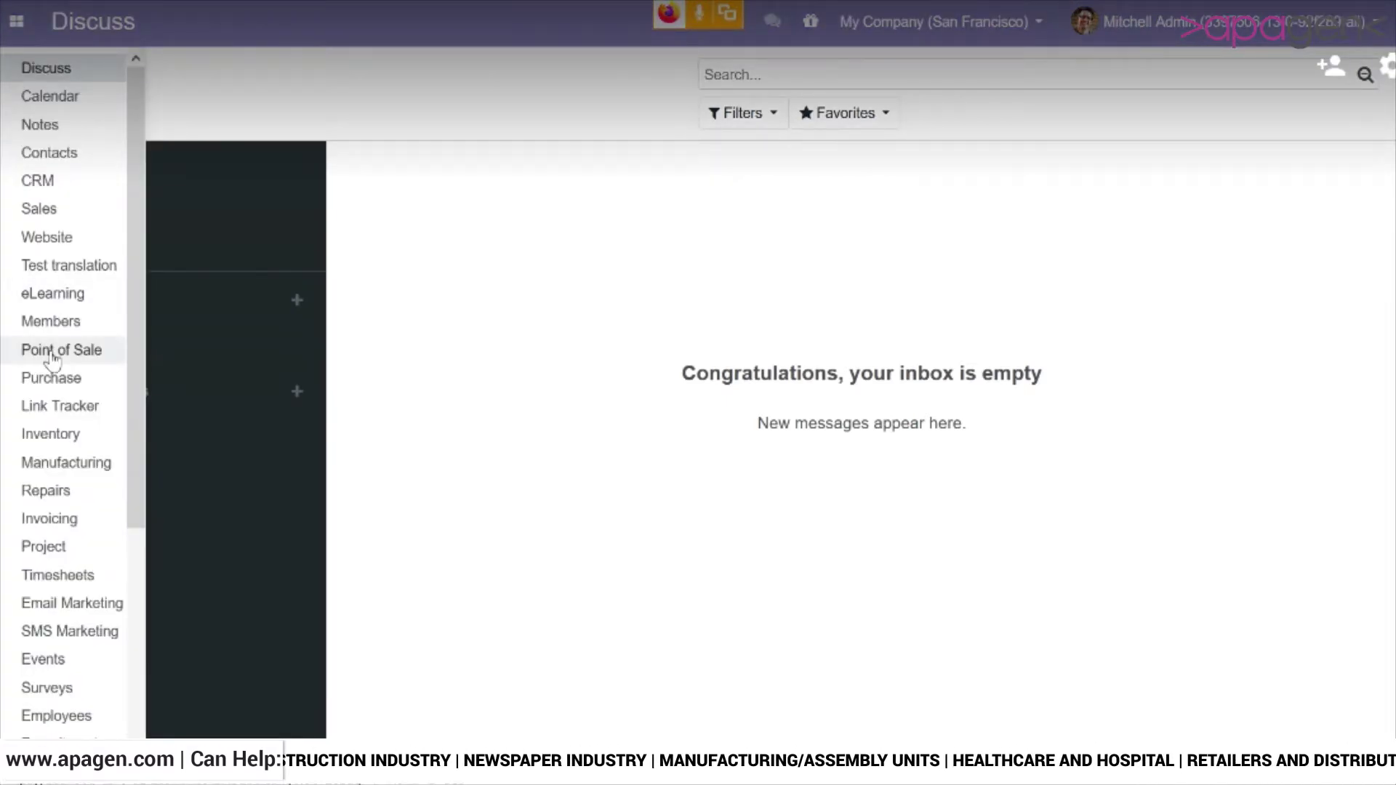
{"action": "left_click", "coordinate": [52, 381]}
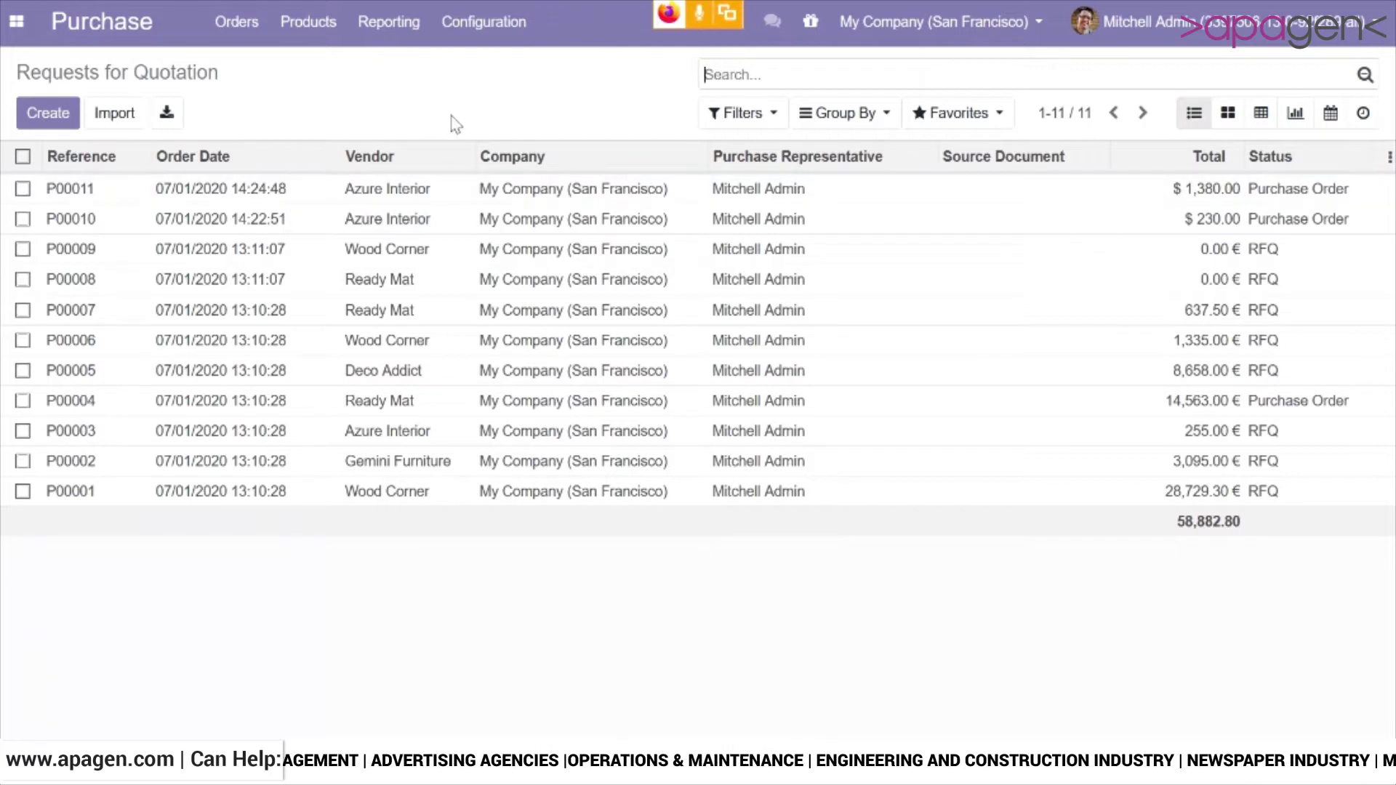
- Create a new blank entry from Configuration > Vendor Pricelists
{"action": "left_click", "coordinate": [486, 42]}
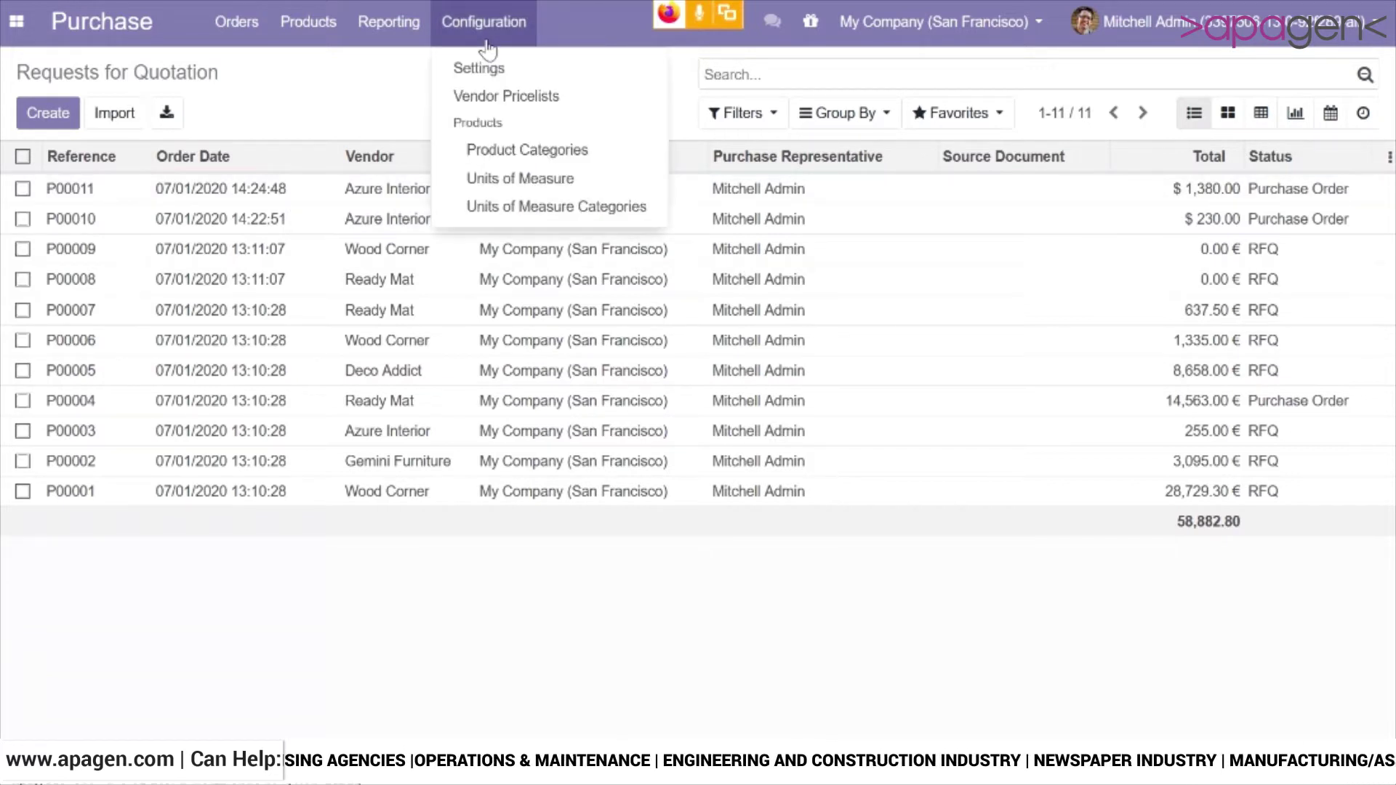
{"action": "left_click", "coordinate": [498, 97]}
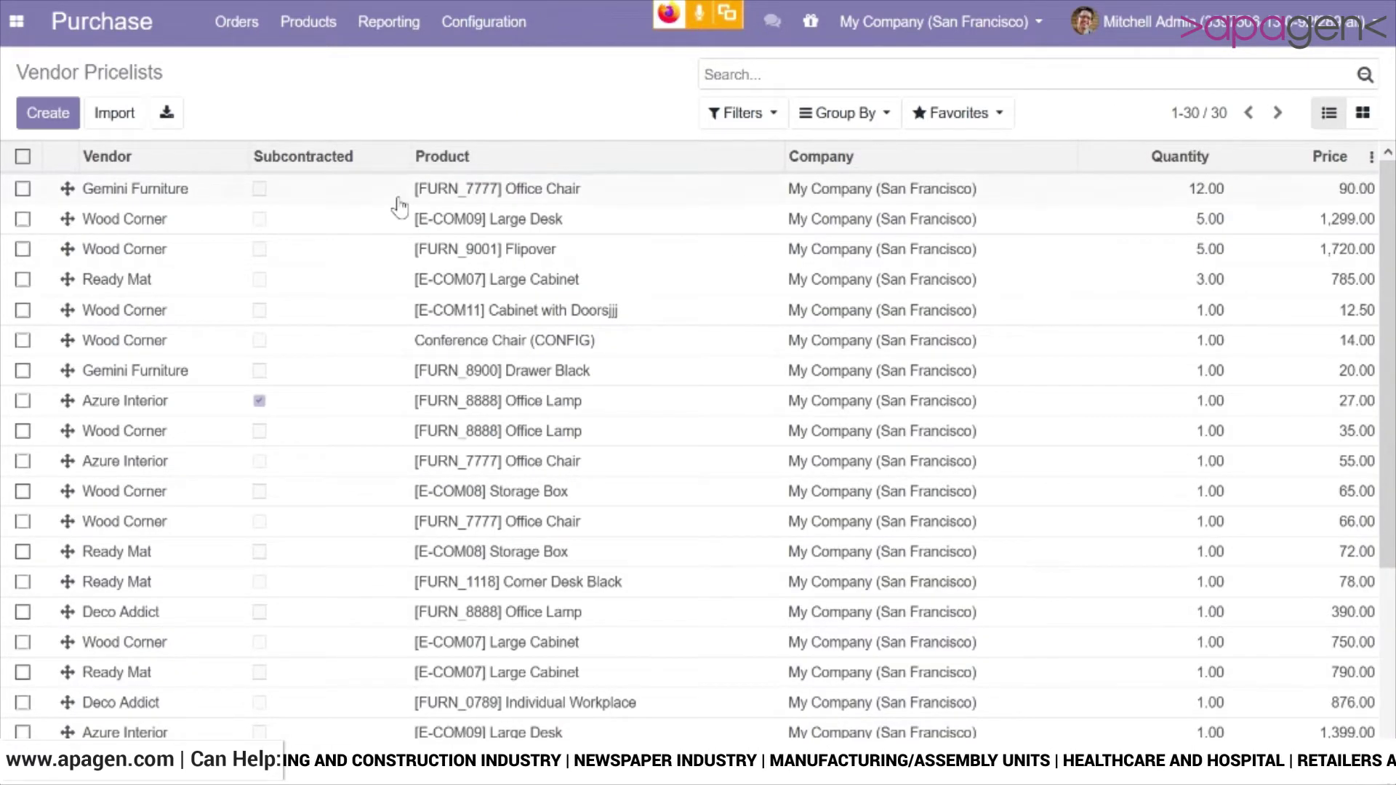
{"action": "left_click", "coordinate": [61, 113]}
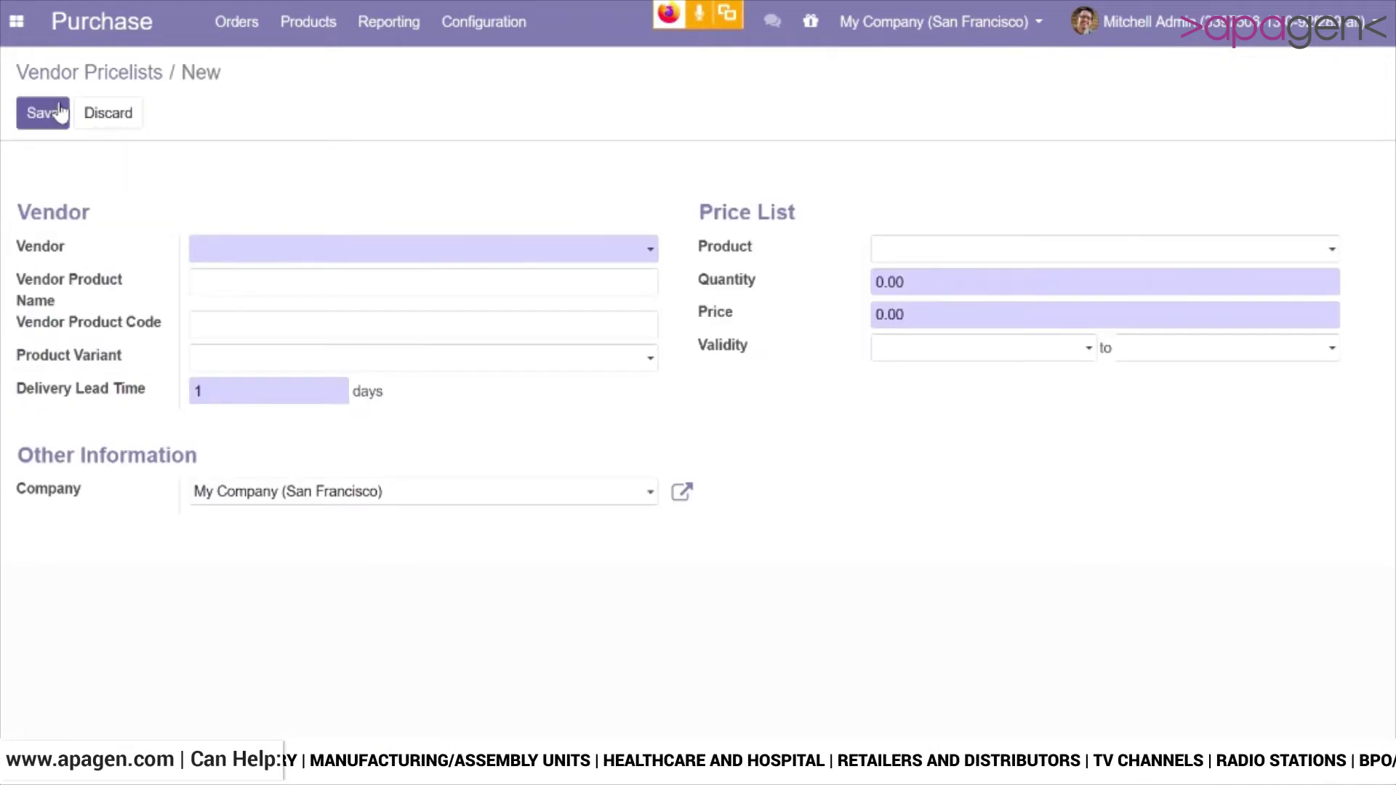
{"action": "left_click", "coordinate": [371, 253]}
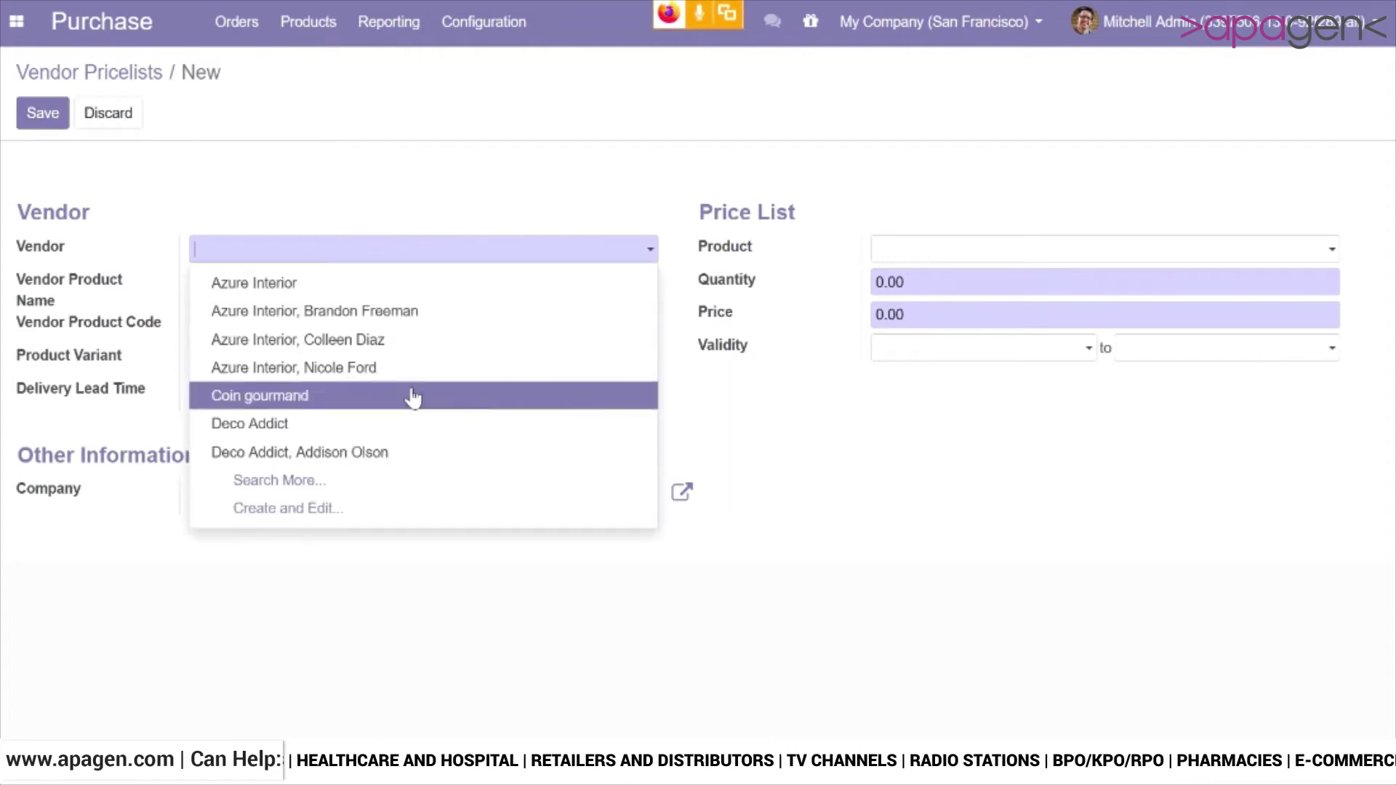
- Set the vendor to Deco Addict and the product to [E-COM07] Large Cabinet
{"action": "left_click", "coordinate": [417, 429]}
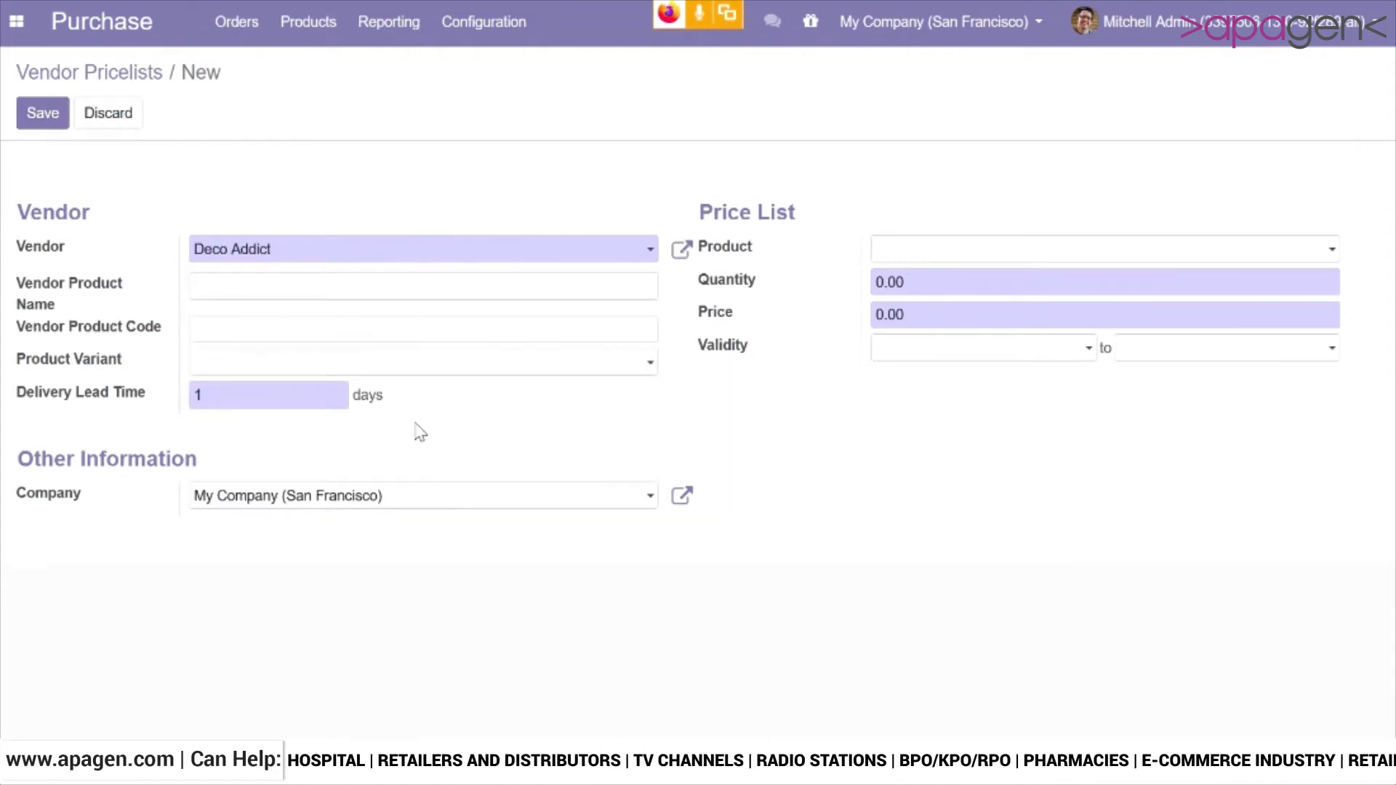
{"action": "left_click", "coordinate": [387, 293]}
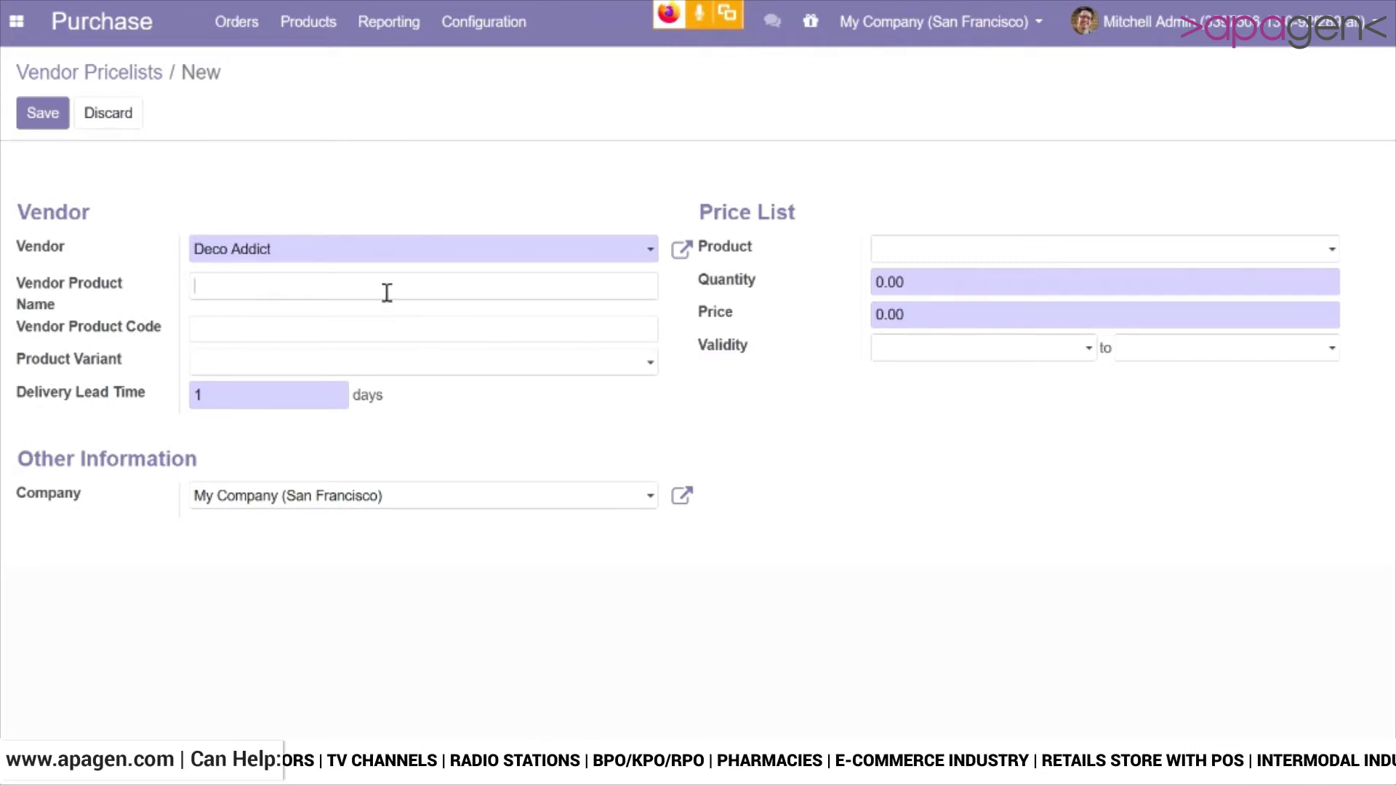
{"action": "left_click", "coordinate": [935, 253]}
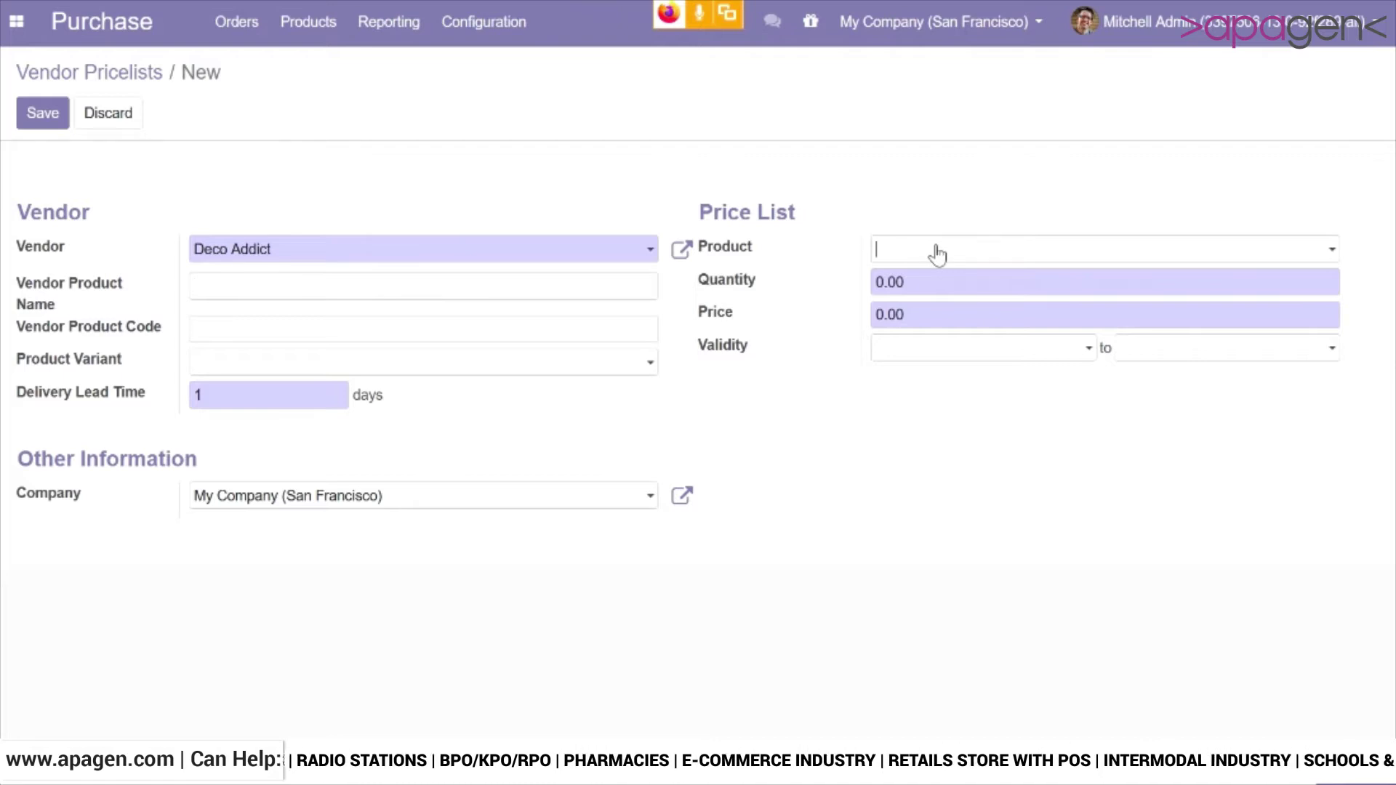
{"action": "type", "text": "large"}
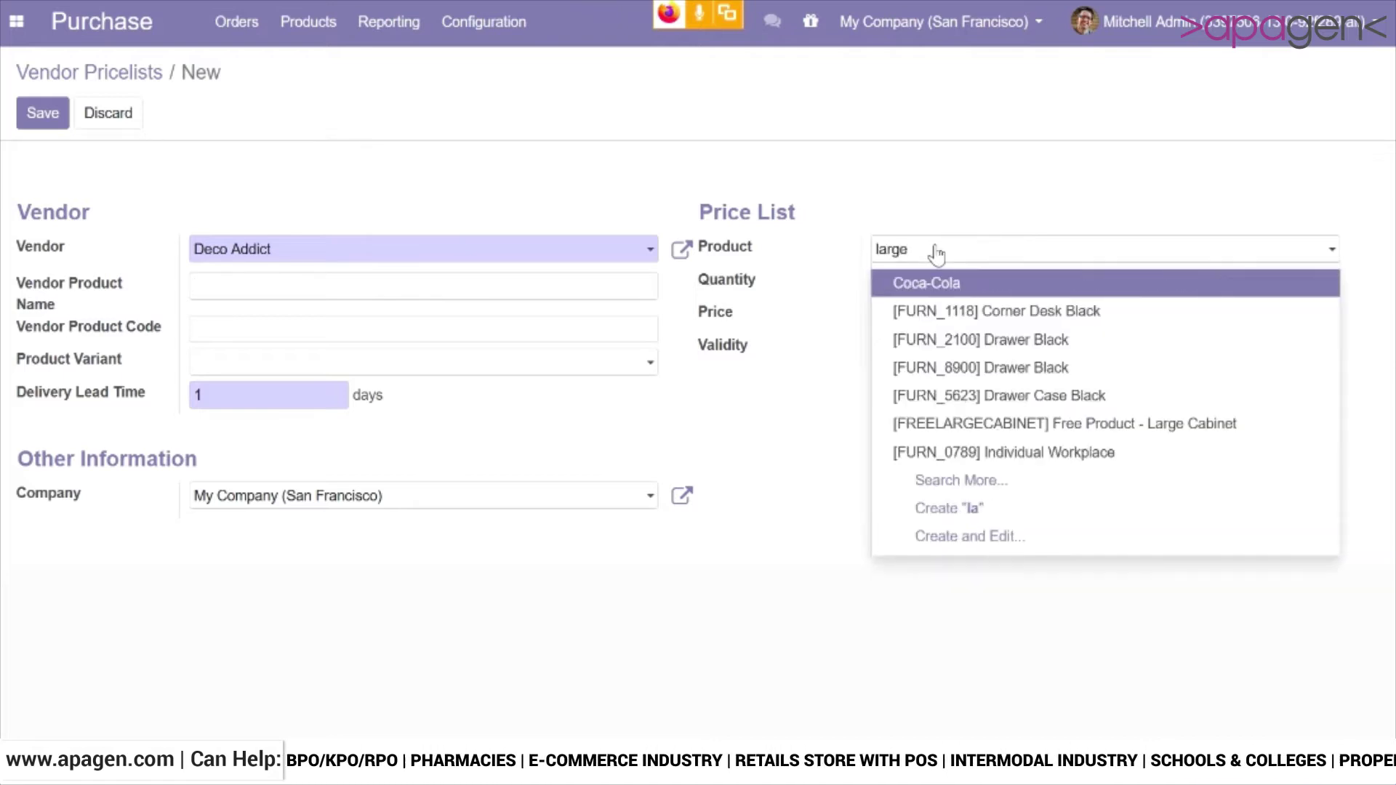
{"action": "left_click", "coordinate": [946, 311]}
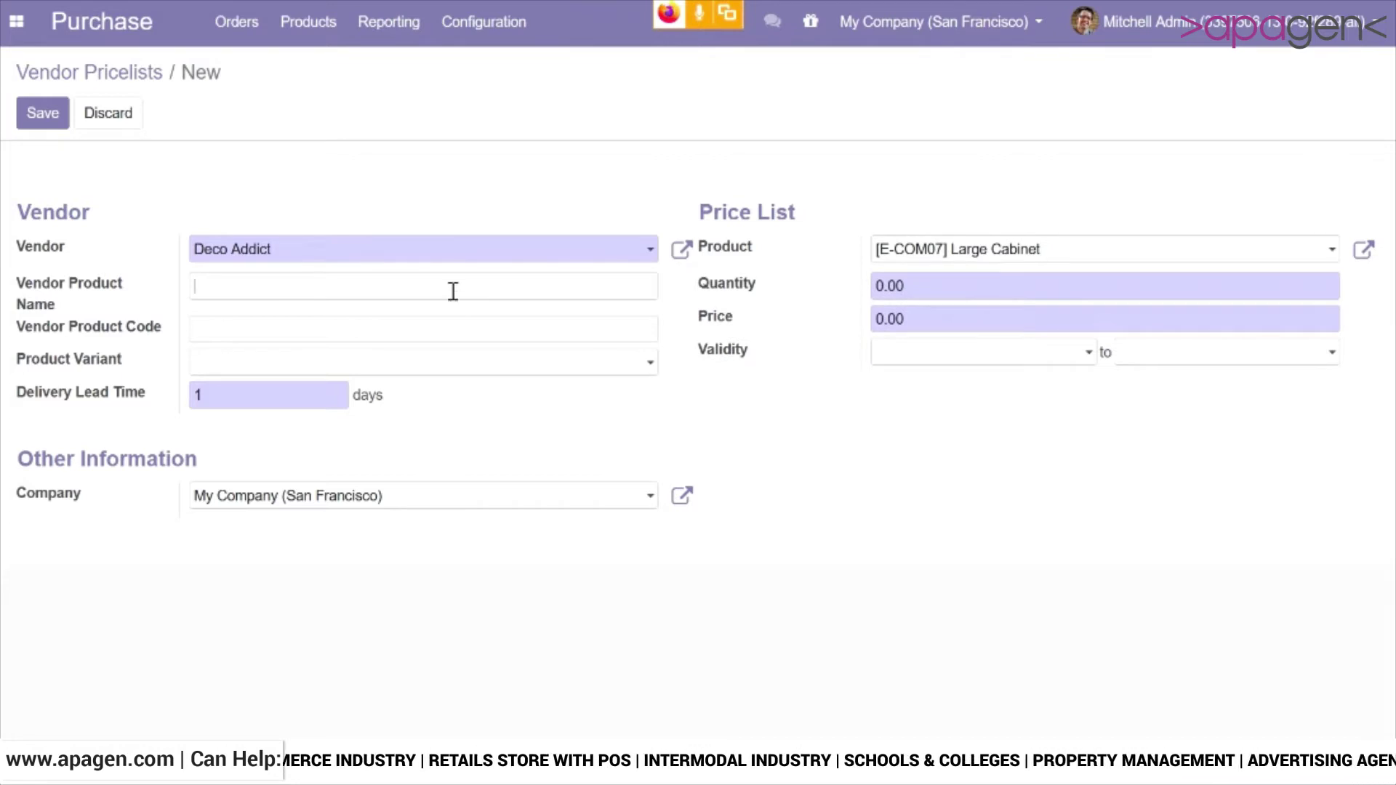
- Enter vendor product name Wooden Cabinet (Large), code WCL and a 3-day delivery lead time
{"action": "type", "text": "Wooden Cabinet"}
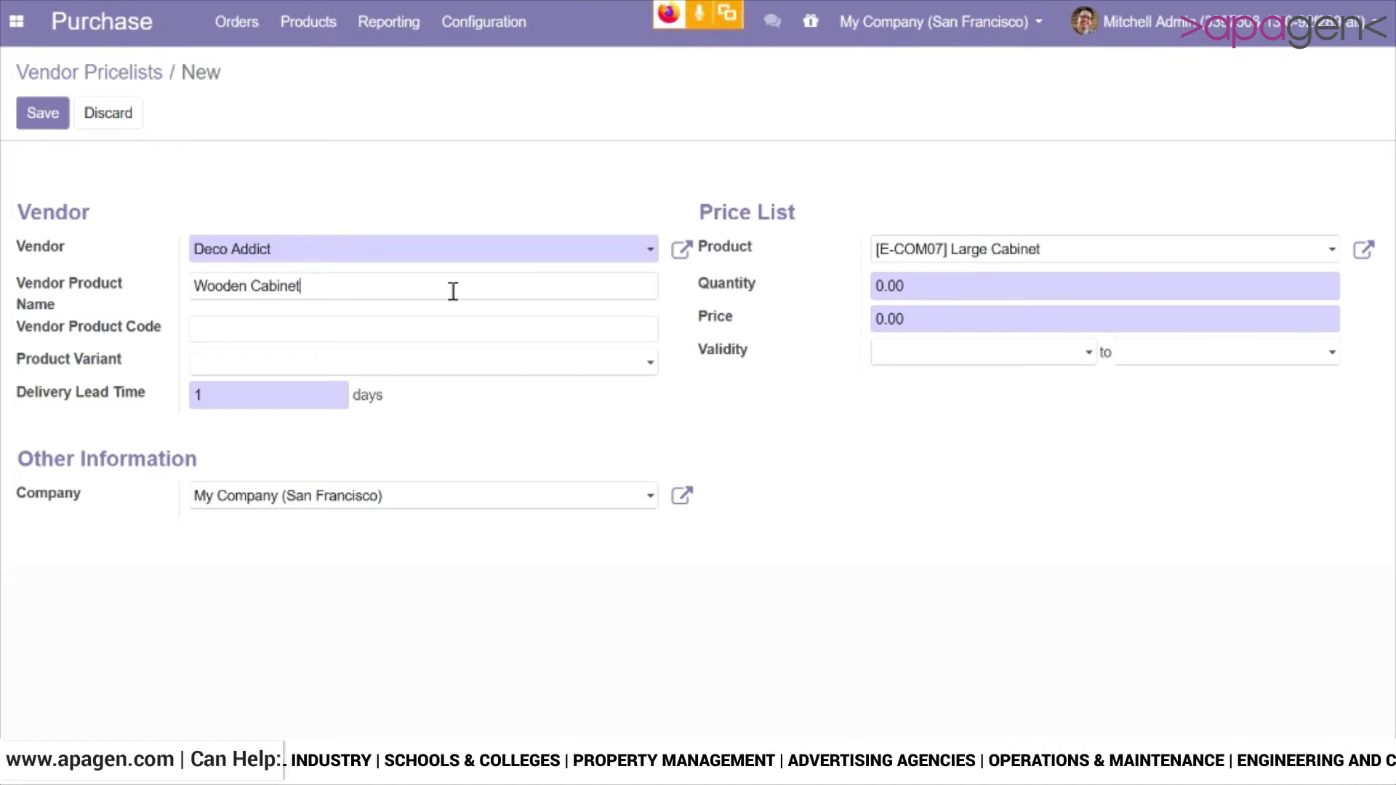
{"action": "type", "text": " Large"}
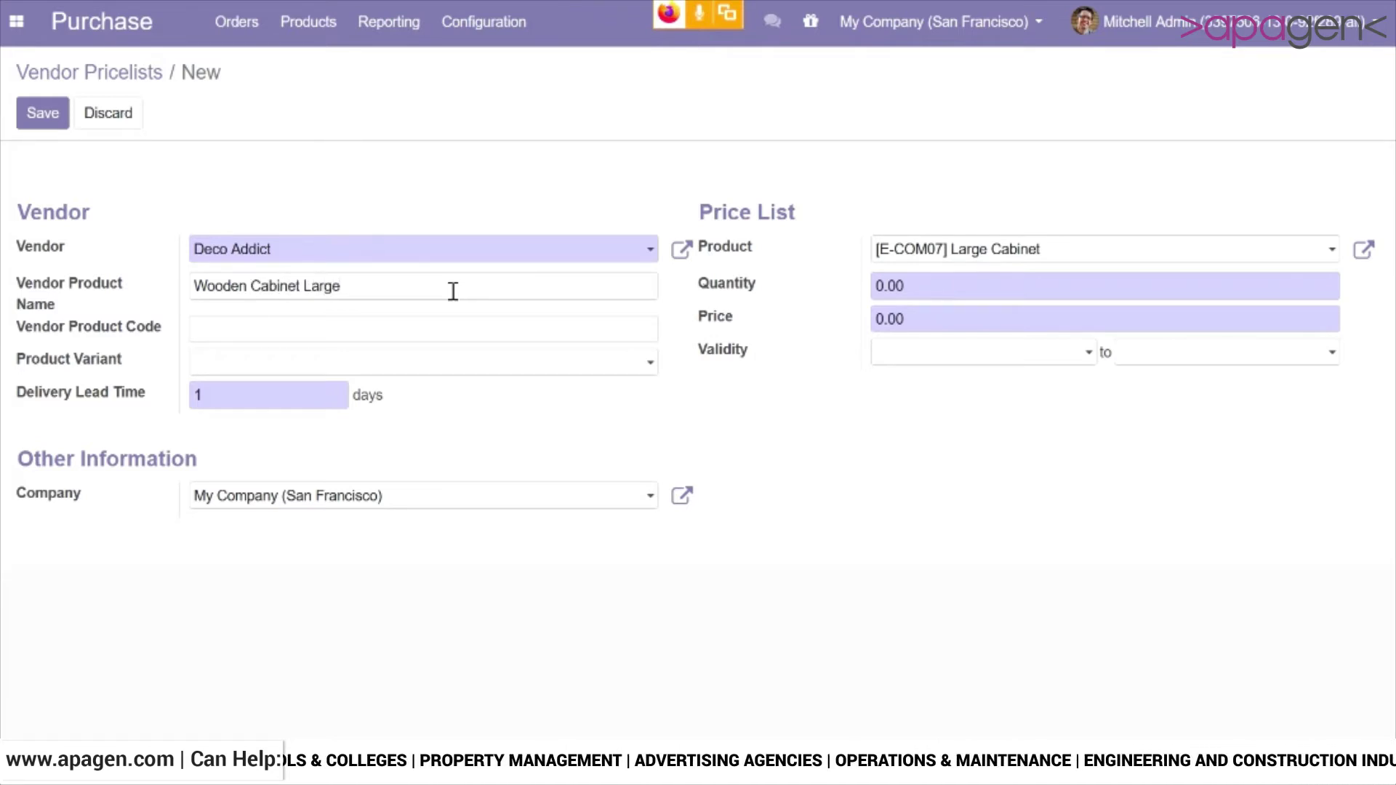
{"action": "type", "text": ")"}
{"action": "key", "text": "Left"}
{"action": "key", "text": "Left"}
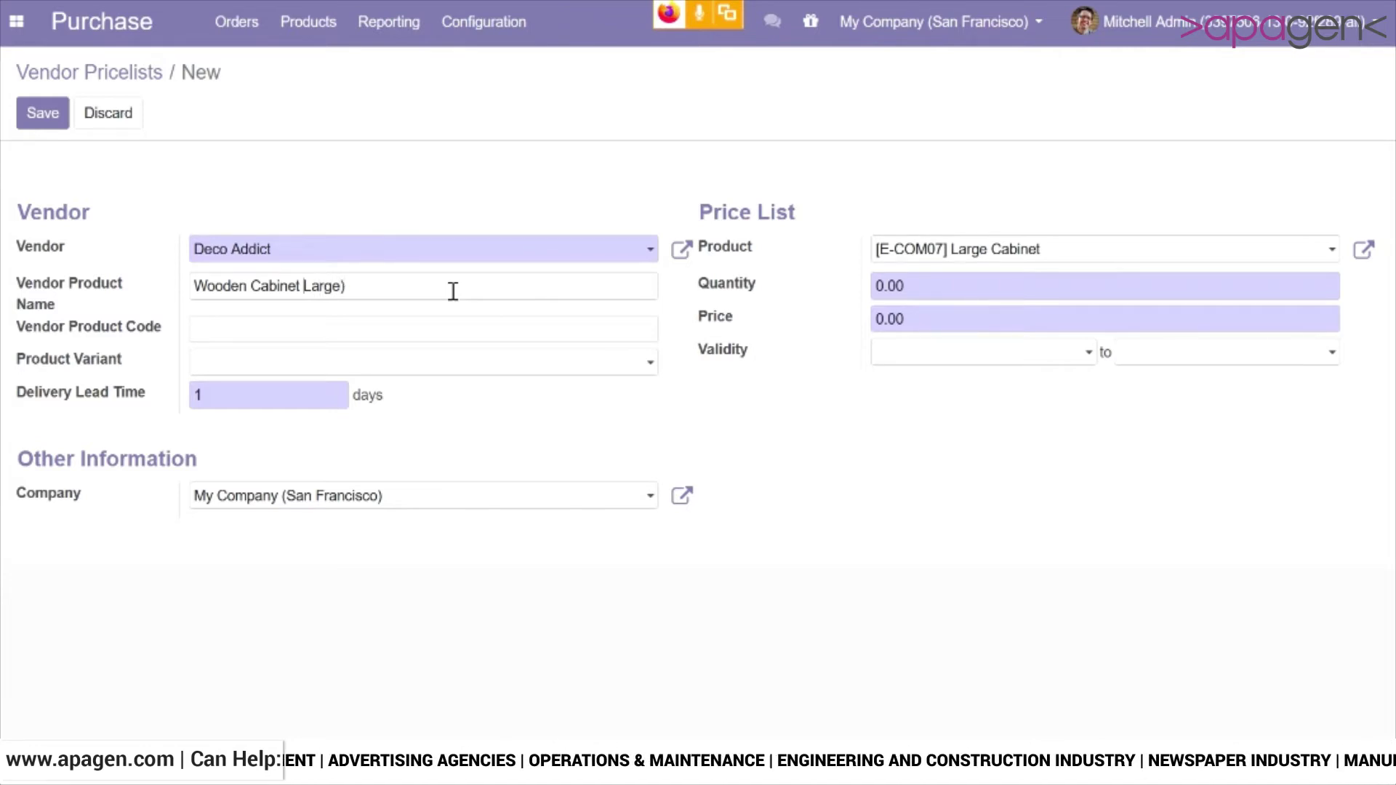
{"action": "type", "text": "("}
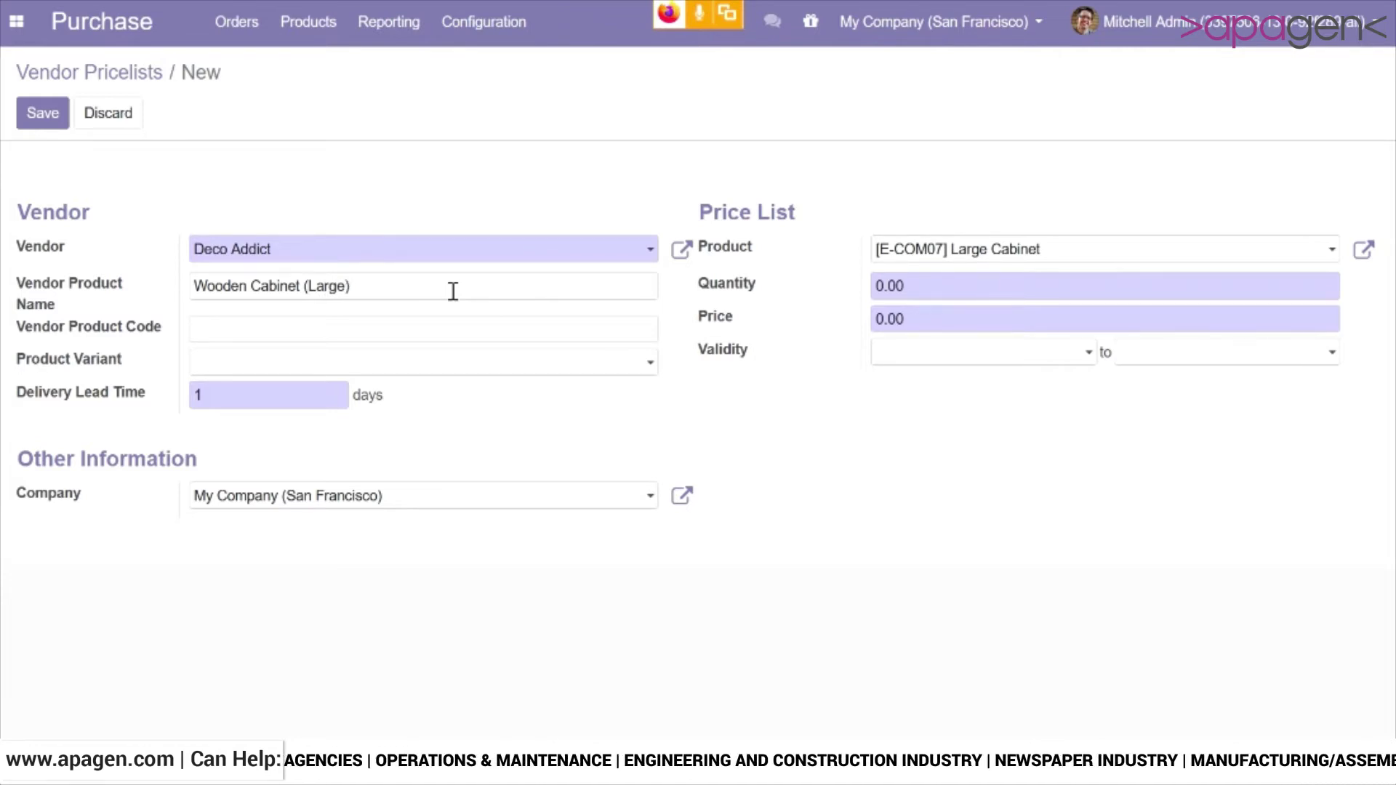
{"action": "type", "text": "WCL"}
{"action": "key", "text": "Tab"}
{"action": "key", "text": "Tab"}
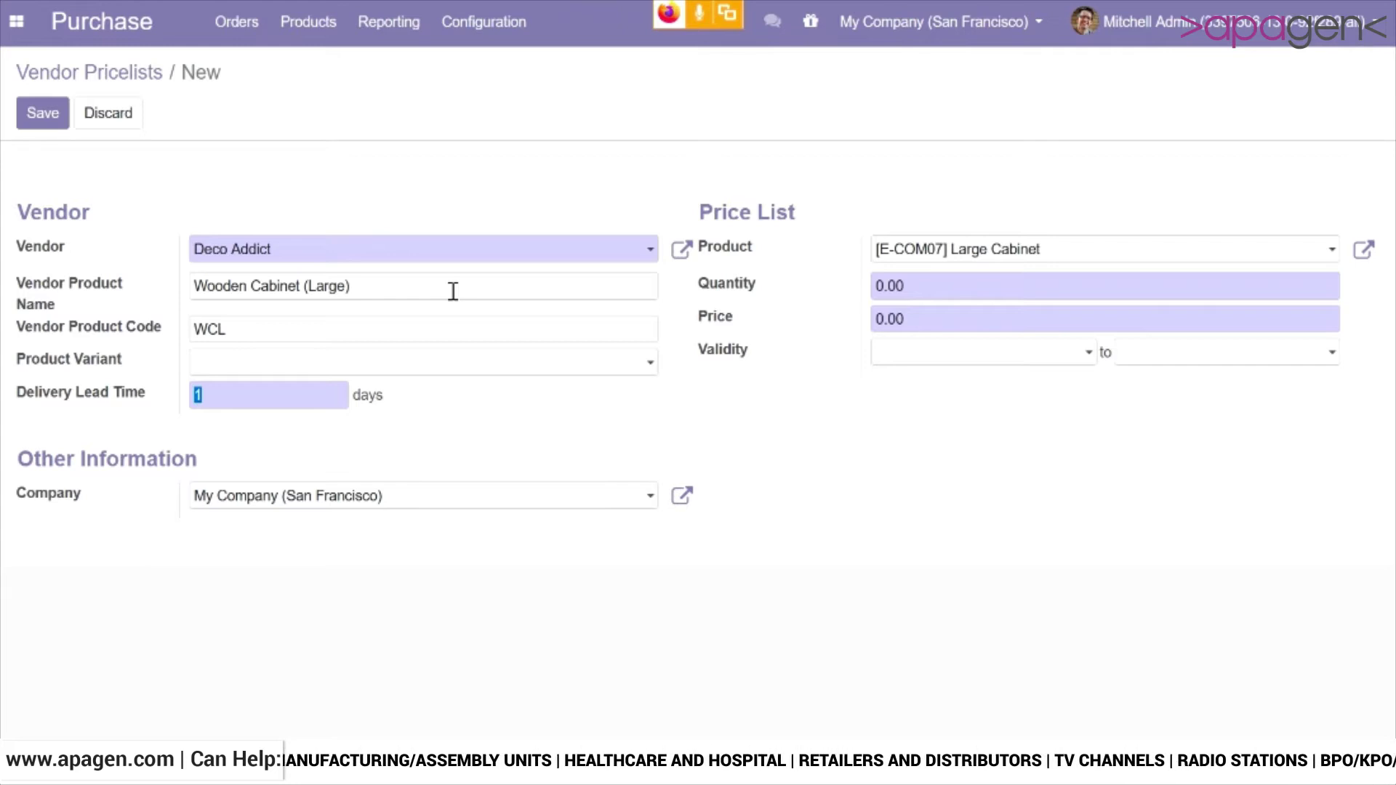
{"action": "type", "text": "3"}
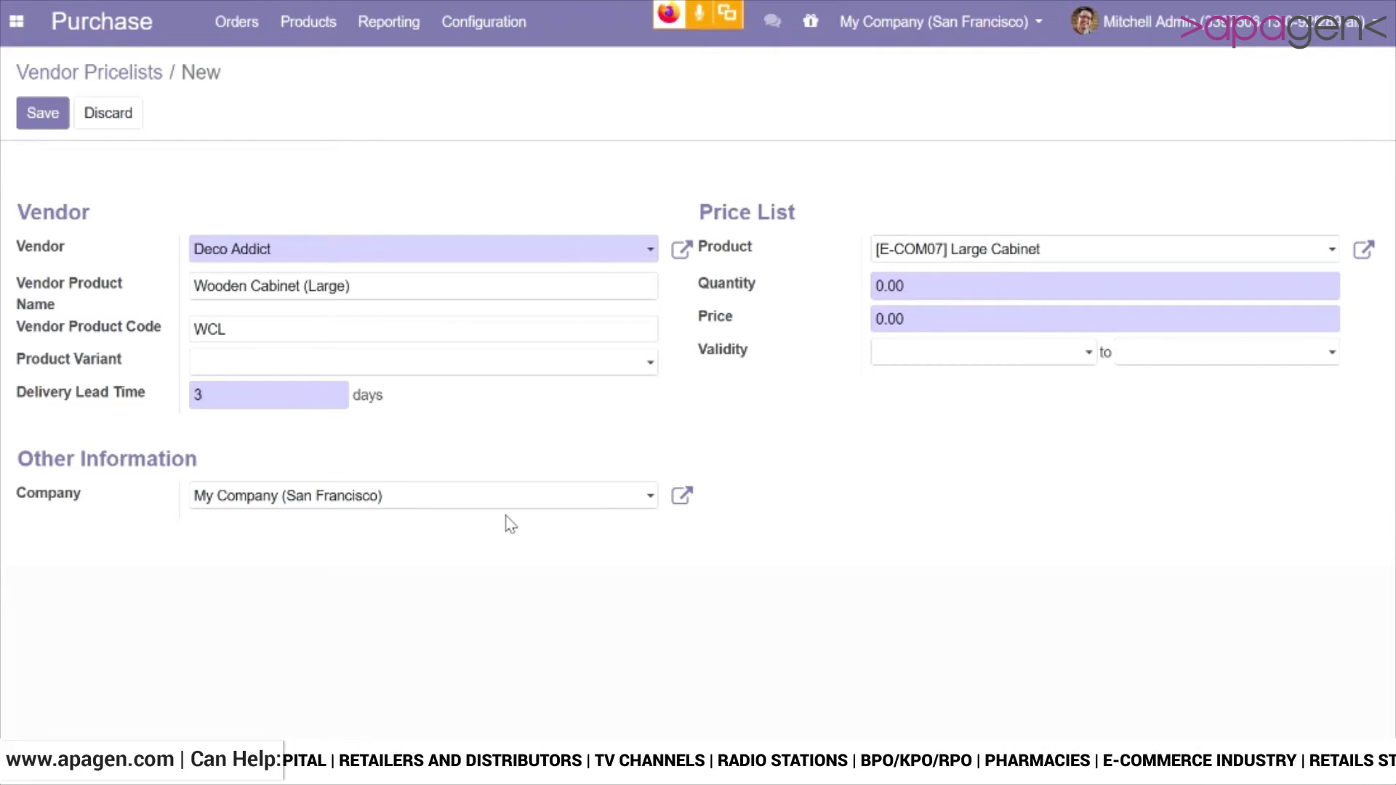
{"action": "left_click_drag", "start_coordinate": [932, 288], "coordinate": [835, 284]}
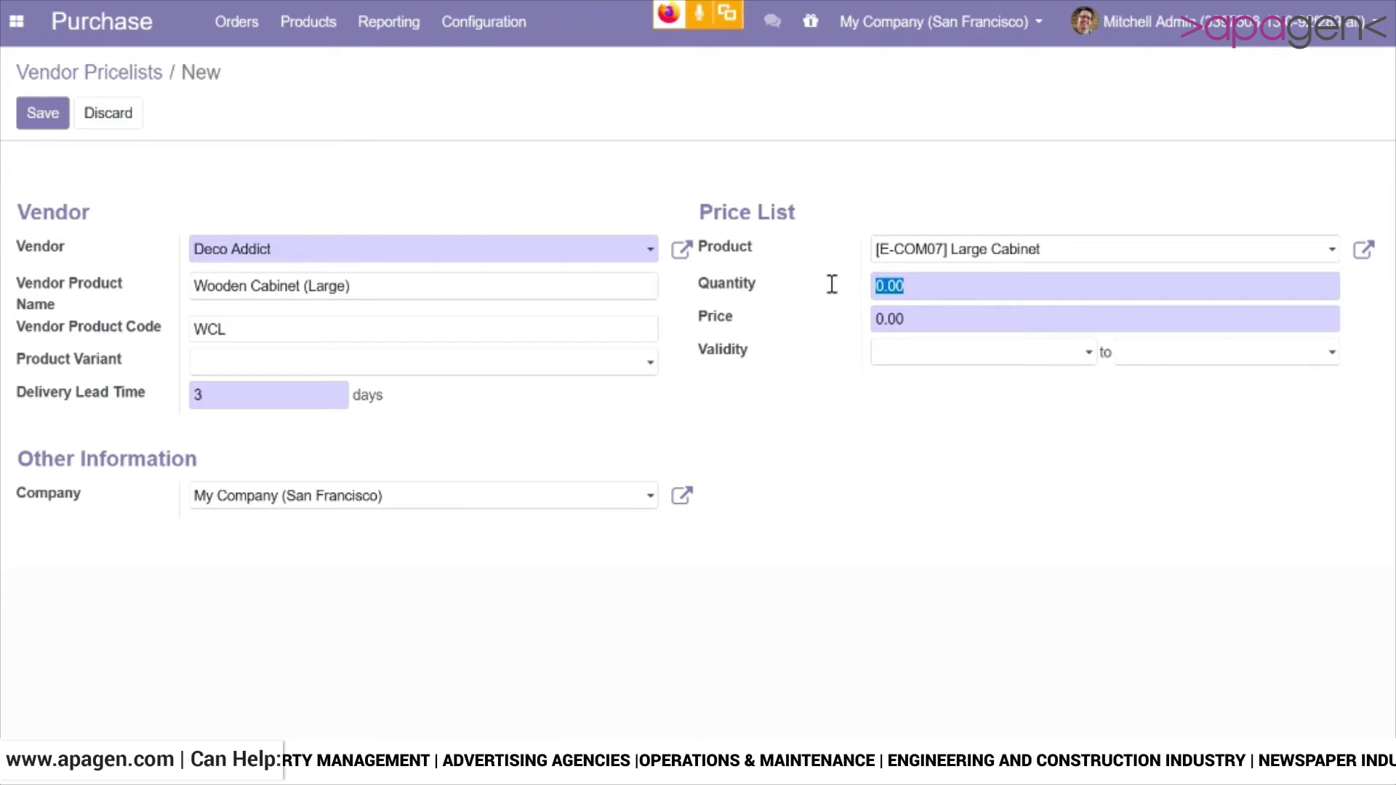
- Set quantity 2 and price 1,242, then save the Deco Addict pricelist entry
{"action": "type", "text": "2"}
{"action": "key", "text": "Tab"}
{"action": "type", "text": "1242"}
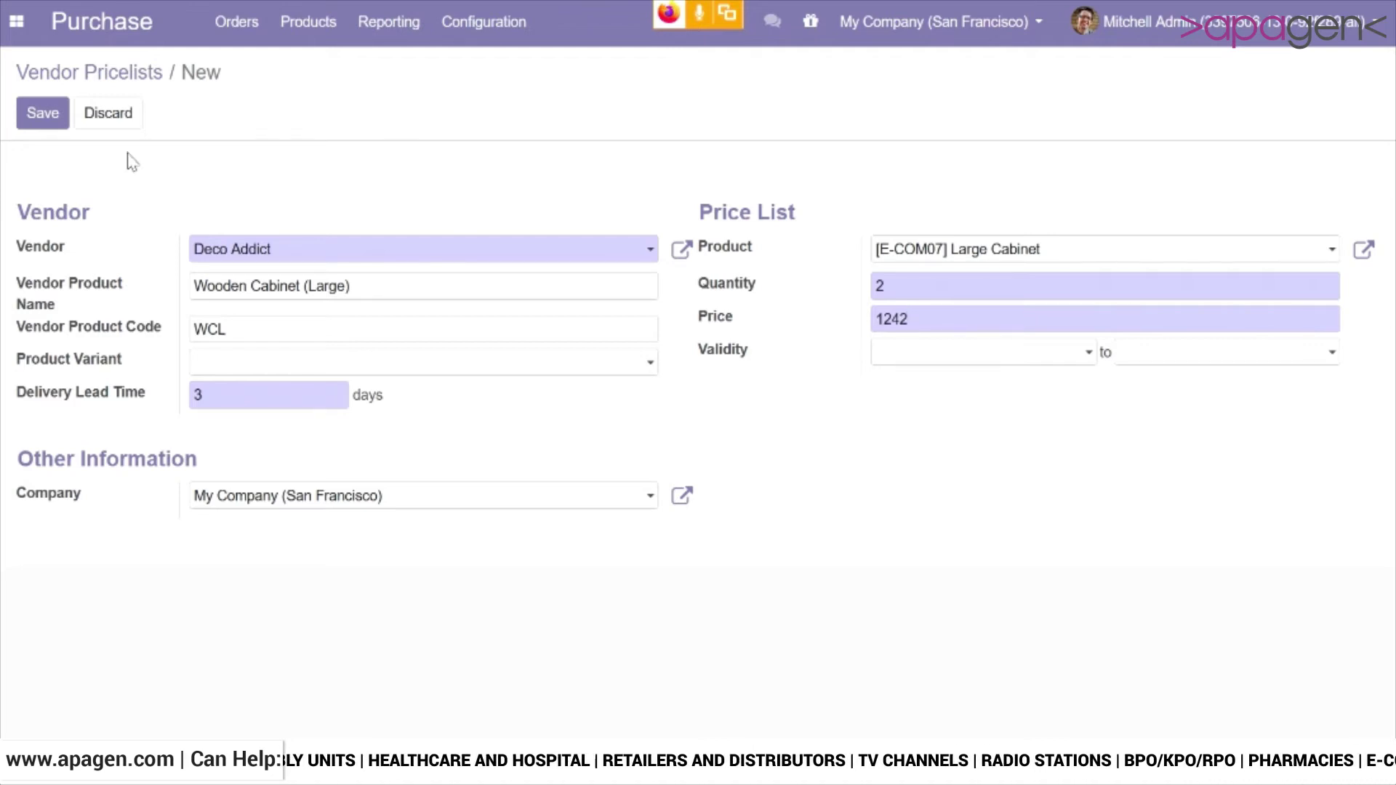
{"action": "left_click", "coordinate": [51, 113]}
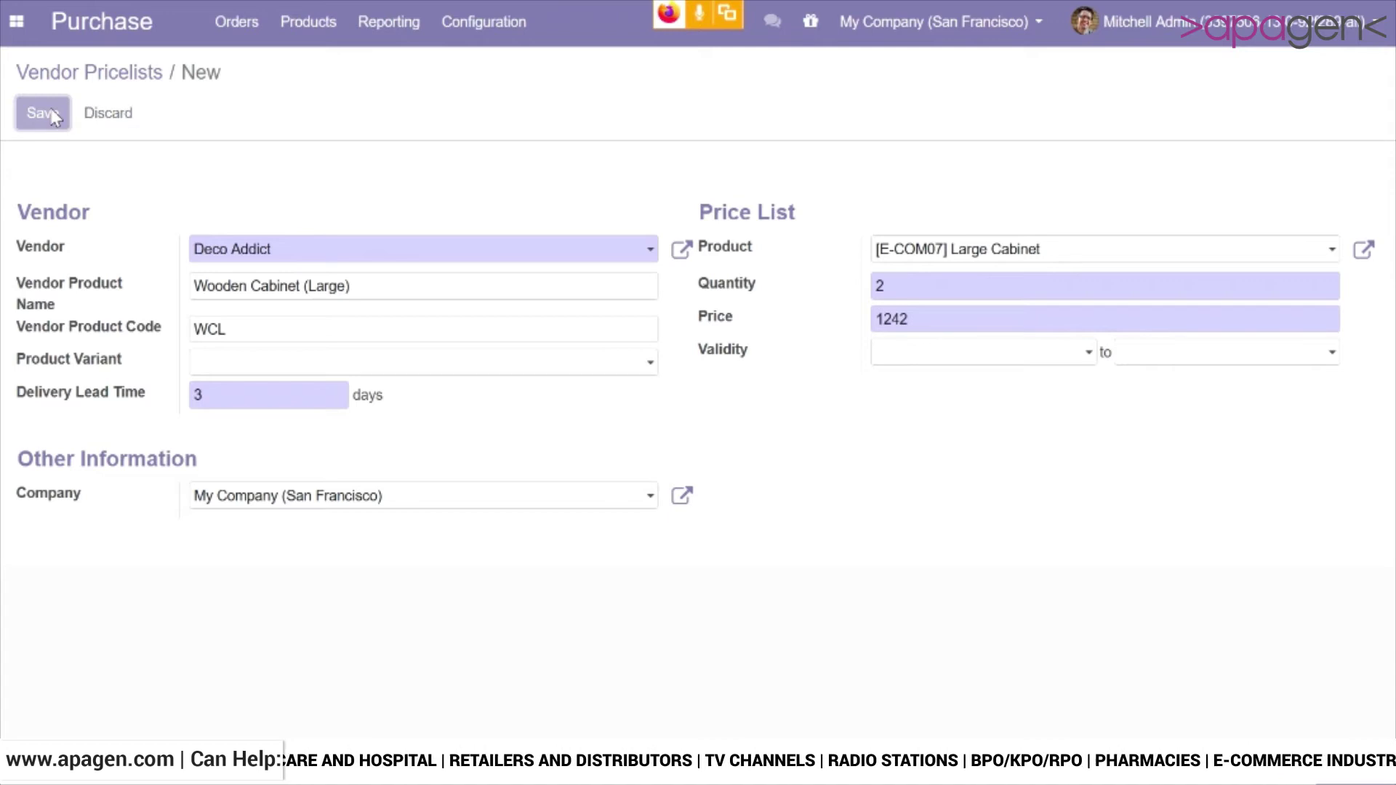
{"action": "left_click", "coordinate": [309, 29]}
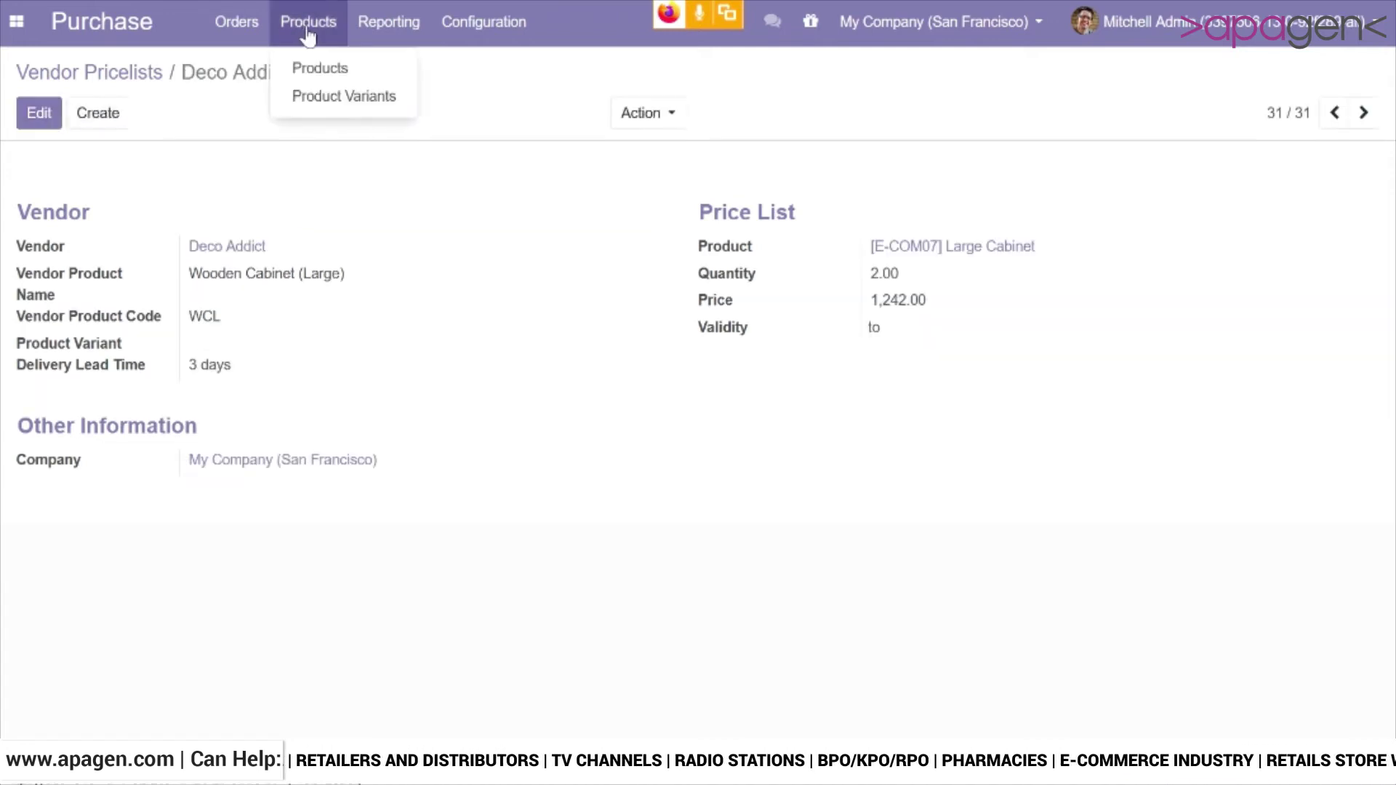
- Search the products for 'large' and open the [E-COM07] Large Cabinet product form
{"action": "left_click", "coordinate": [317, 70]}
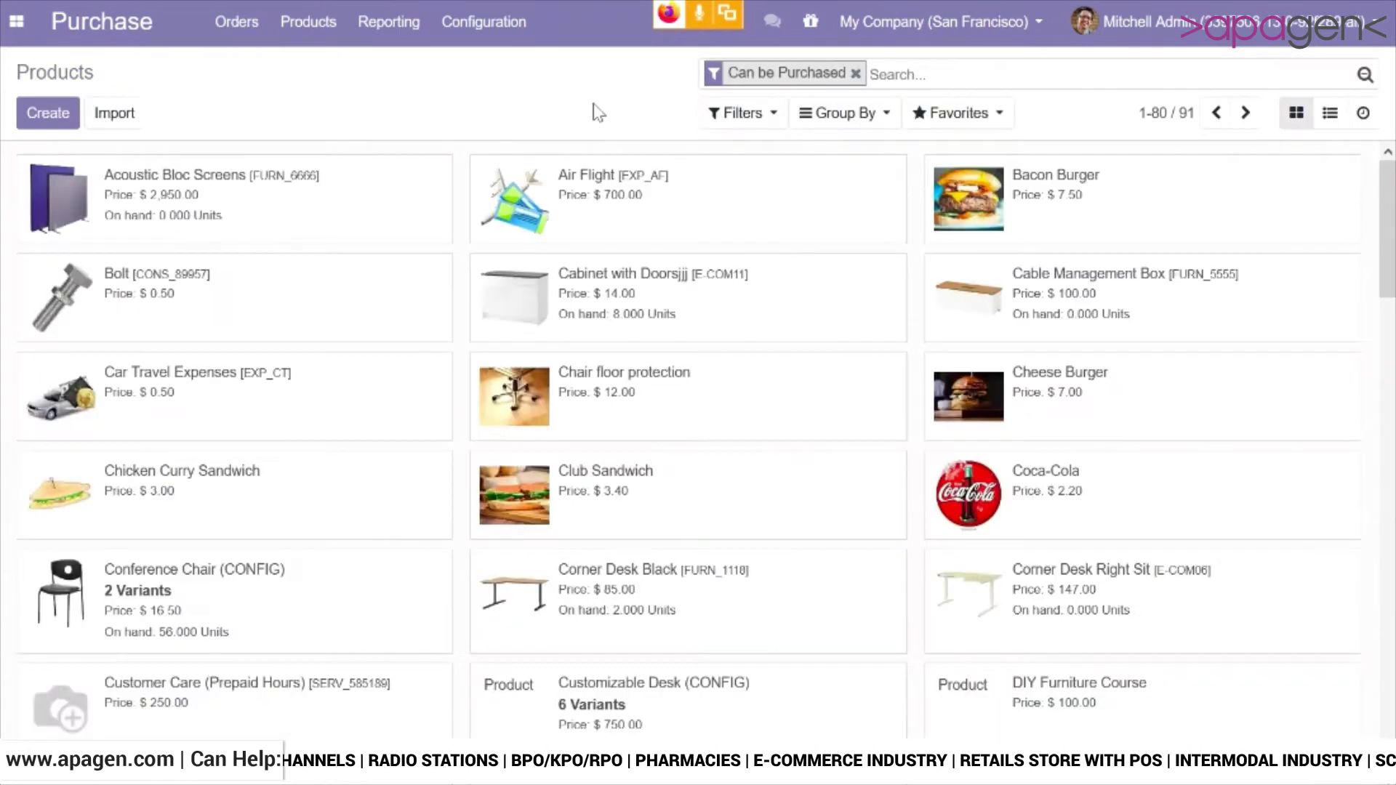
{"action": "left_click", "coordinate": [952, 78]}
{"action": "type", "text": "large"}
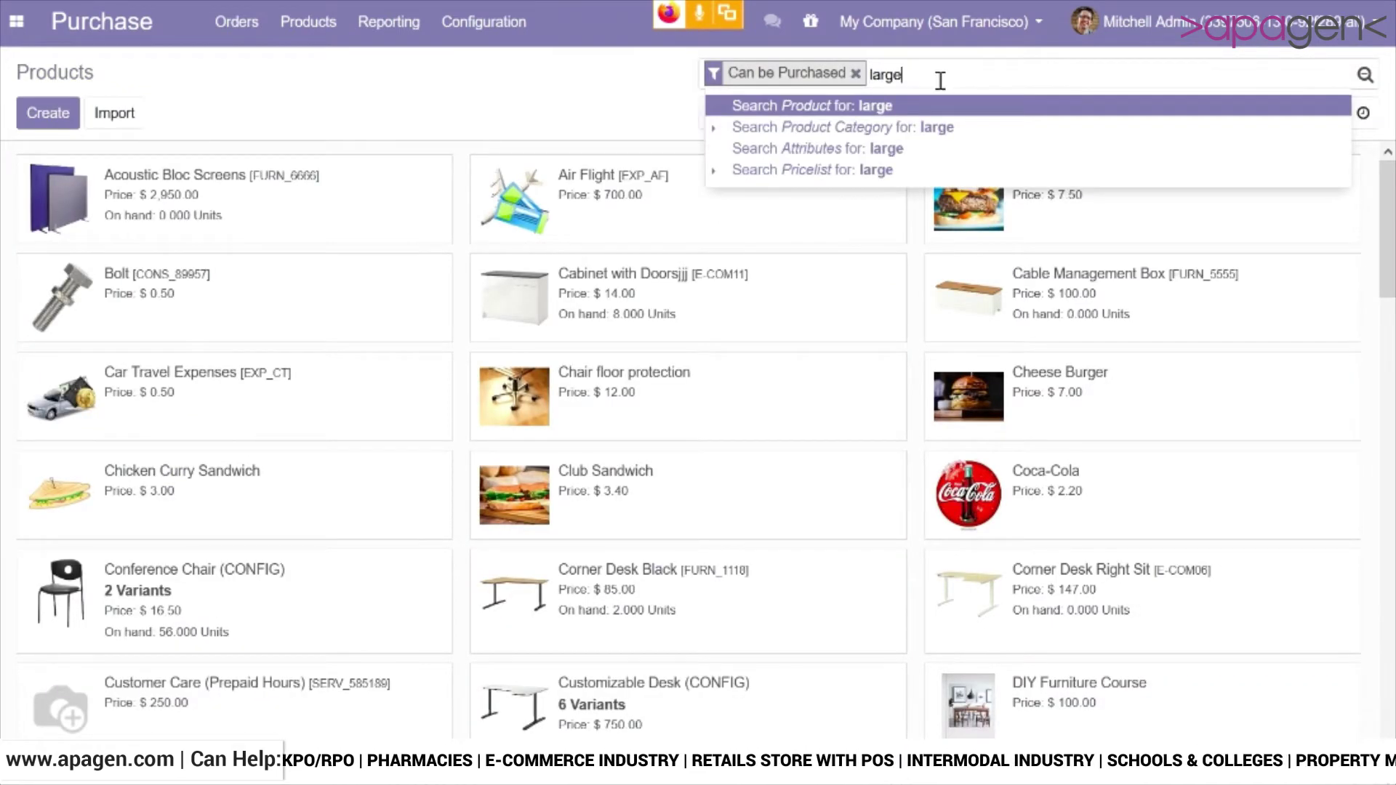
{"action": "key", "text": "Return"}
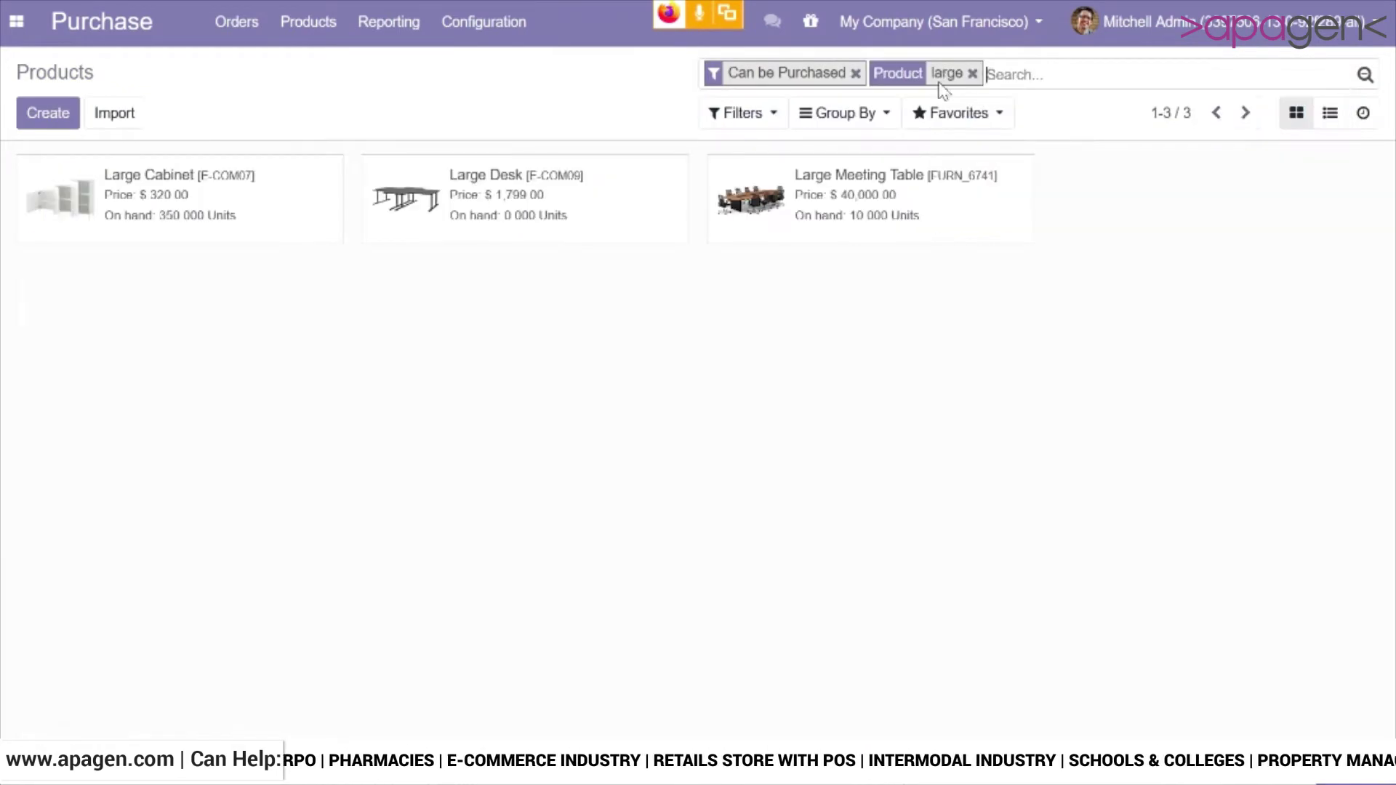
{"action": "left_click", "coordinate": [246, 216]}
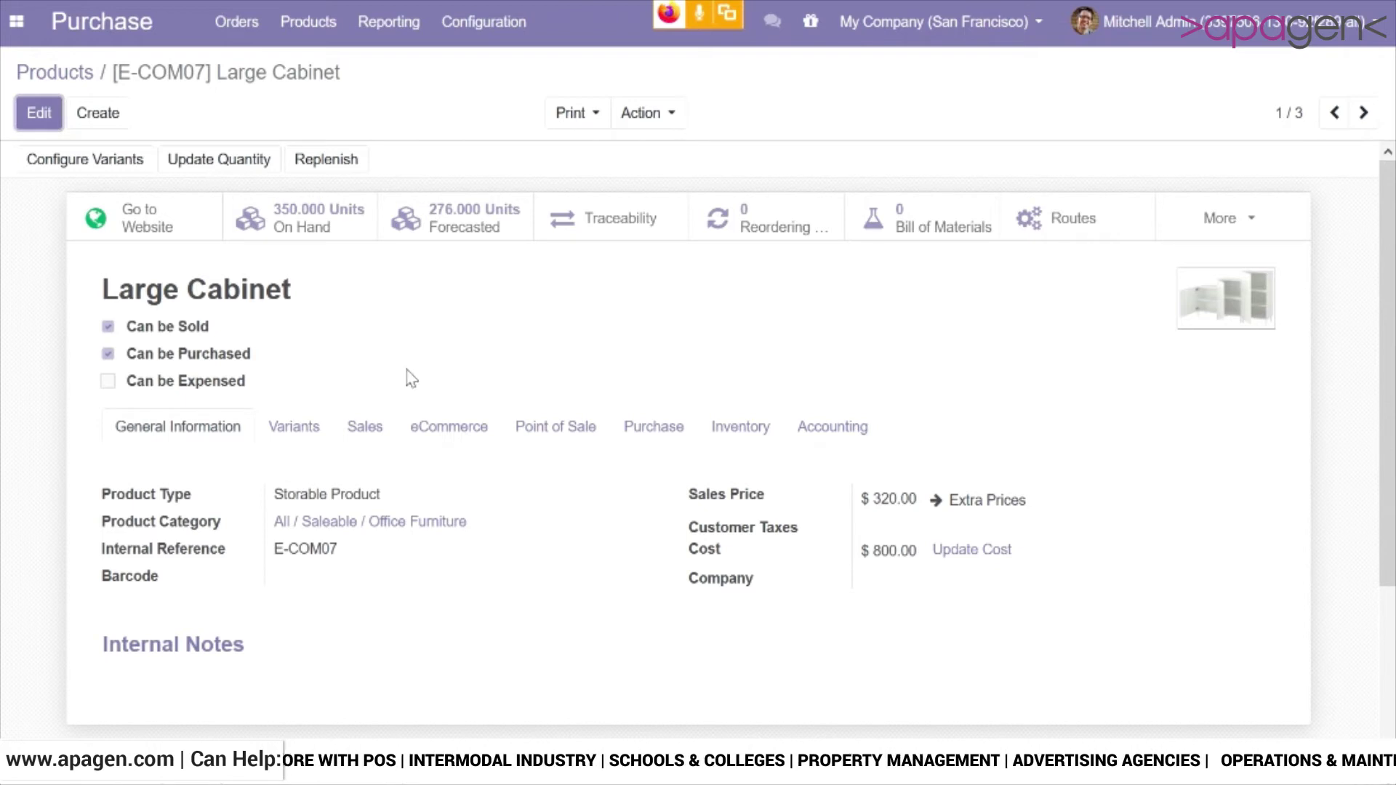
{"action": "left_click", "coordinate": [653, 428]}
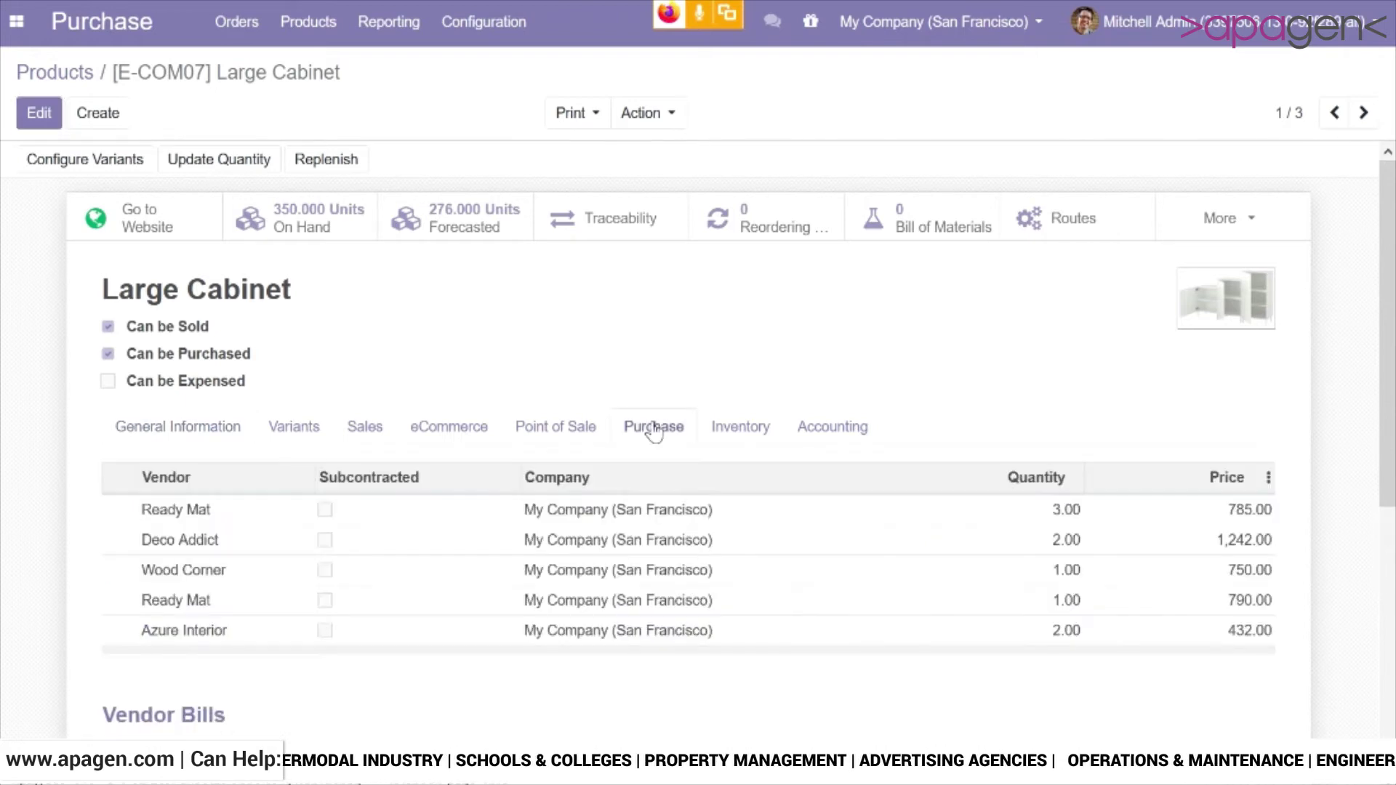
- Scroll through the Large Cabinet's five vendor prices, including Deco Addict's 1,242.00
{"action": "scroll", "coordinate": [654, 429], "scroll_direction": "down", "scroll_amount": 3}
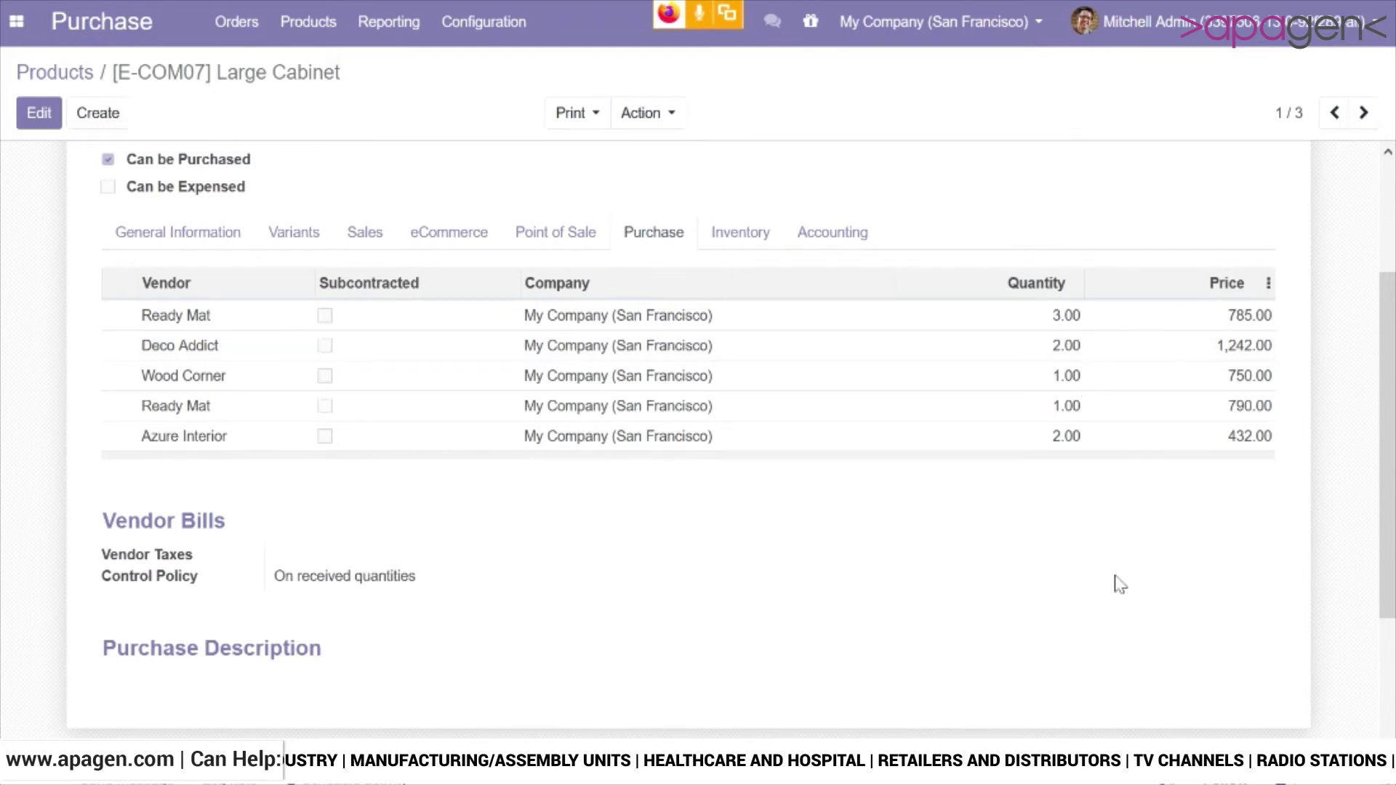
{"action": "scroll", "coordinate": [1120, 586], "scroll_direction": "up", "scroll_amount": 5}
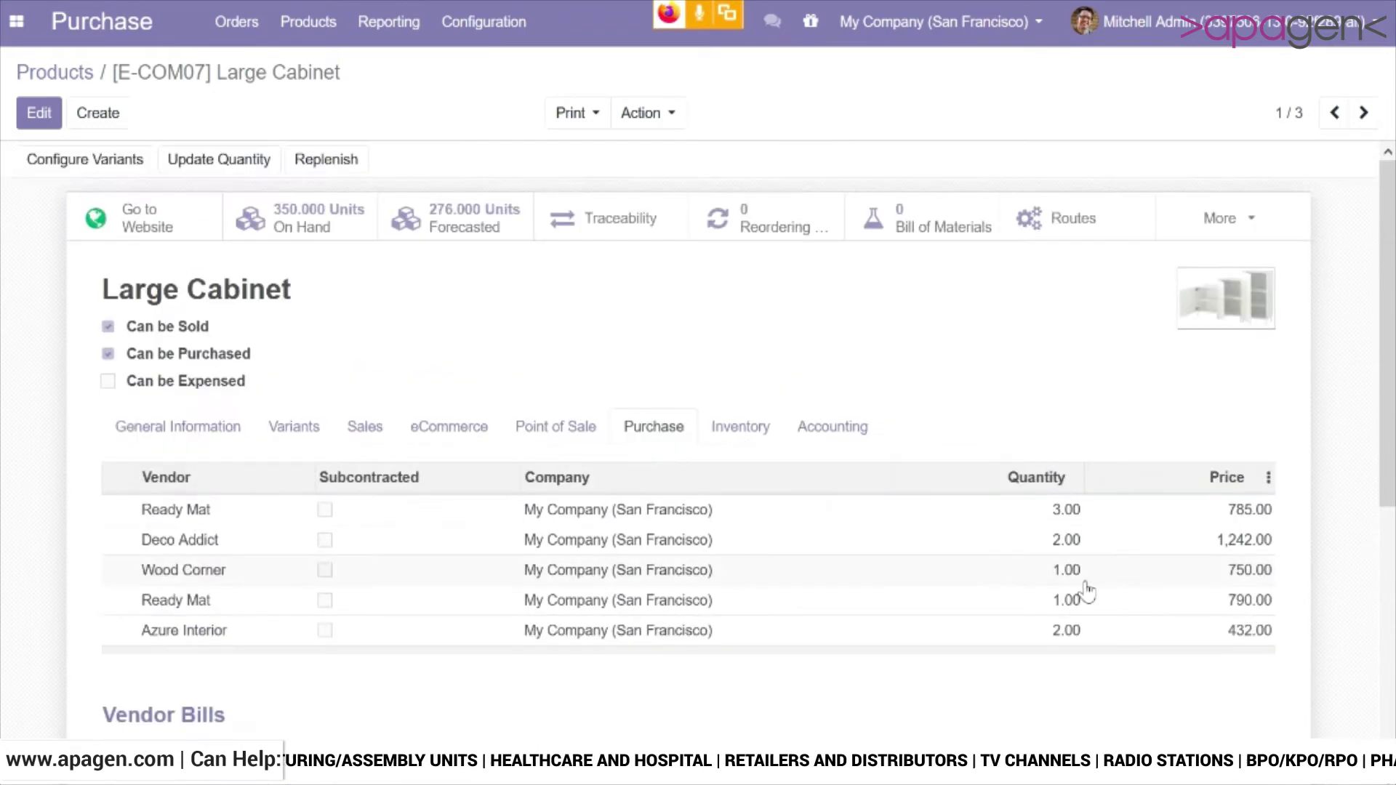
{"action": "left_click", "coordinate": [262, 21]}
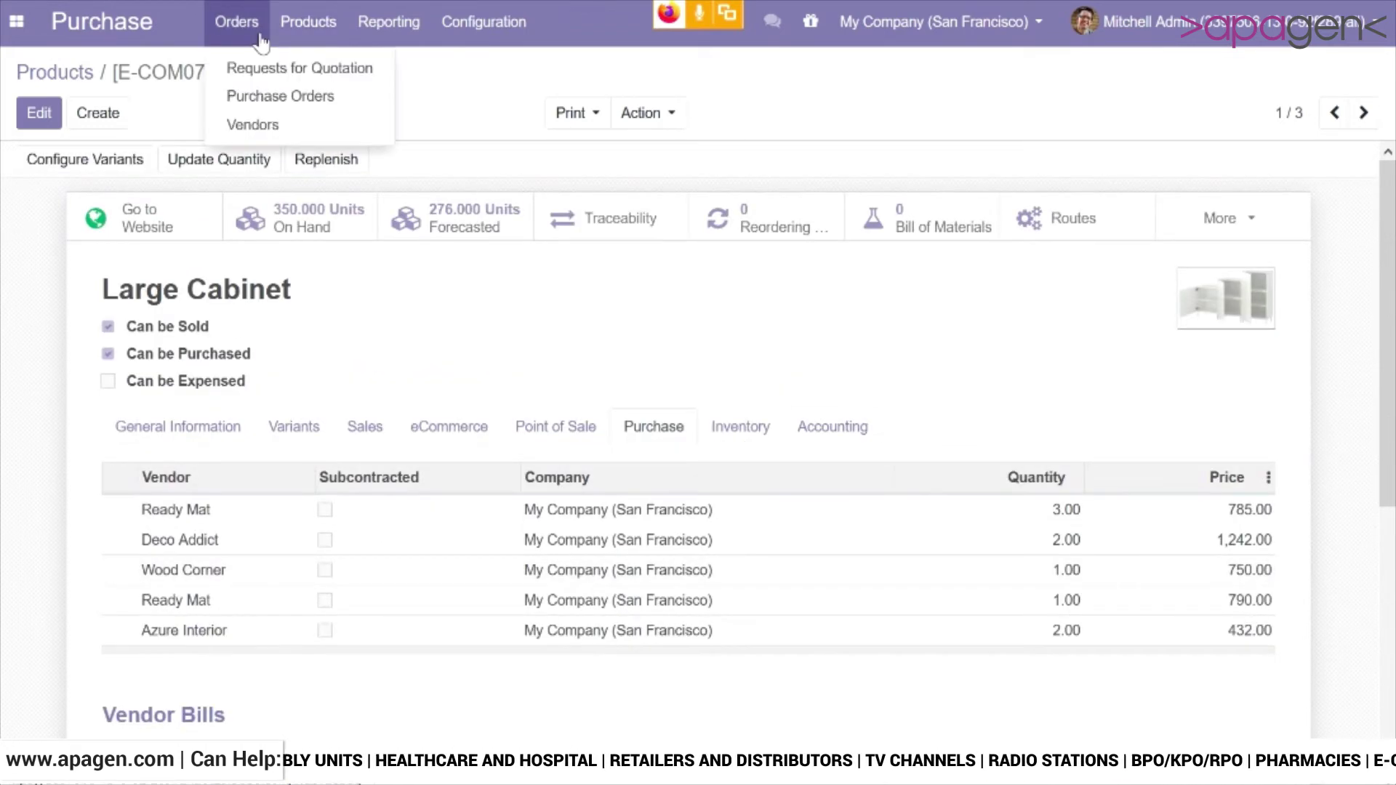
- Start a new purchase order with Deco Addict as the vendor
{"action": "left_click", "coordinate": [281, 103]}
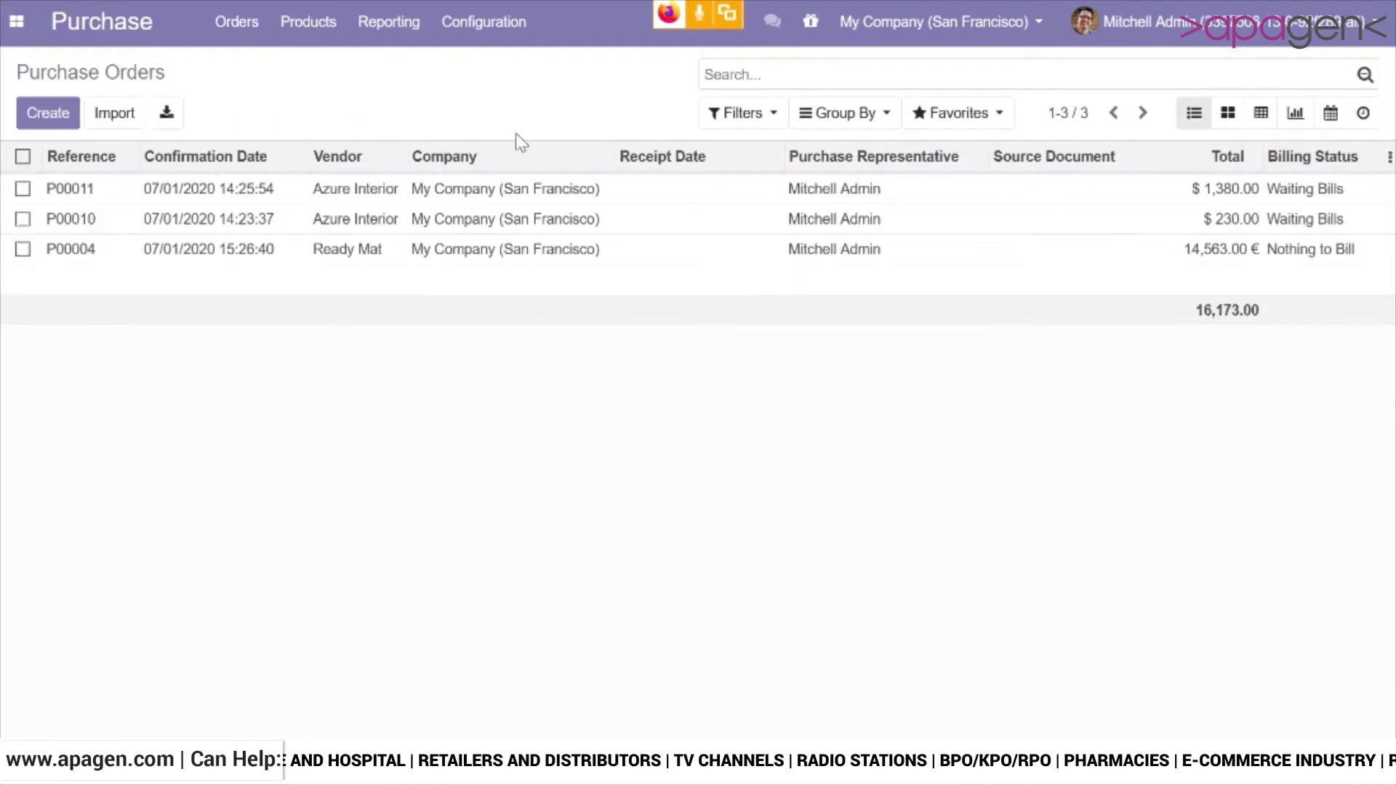
{"action": "left_click", "coordinate": [73, 116]}
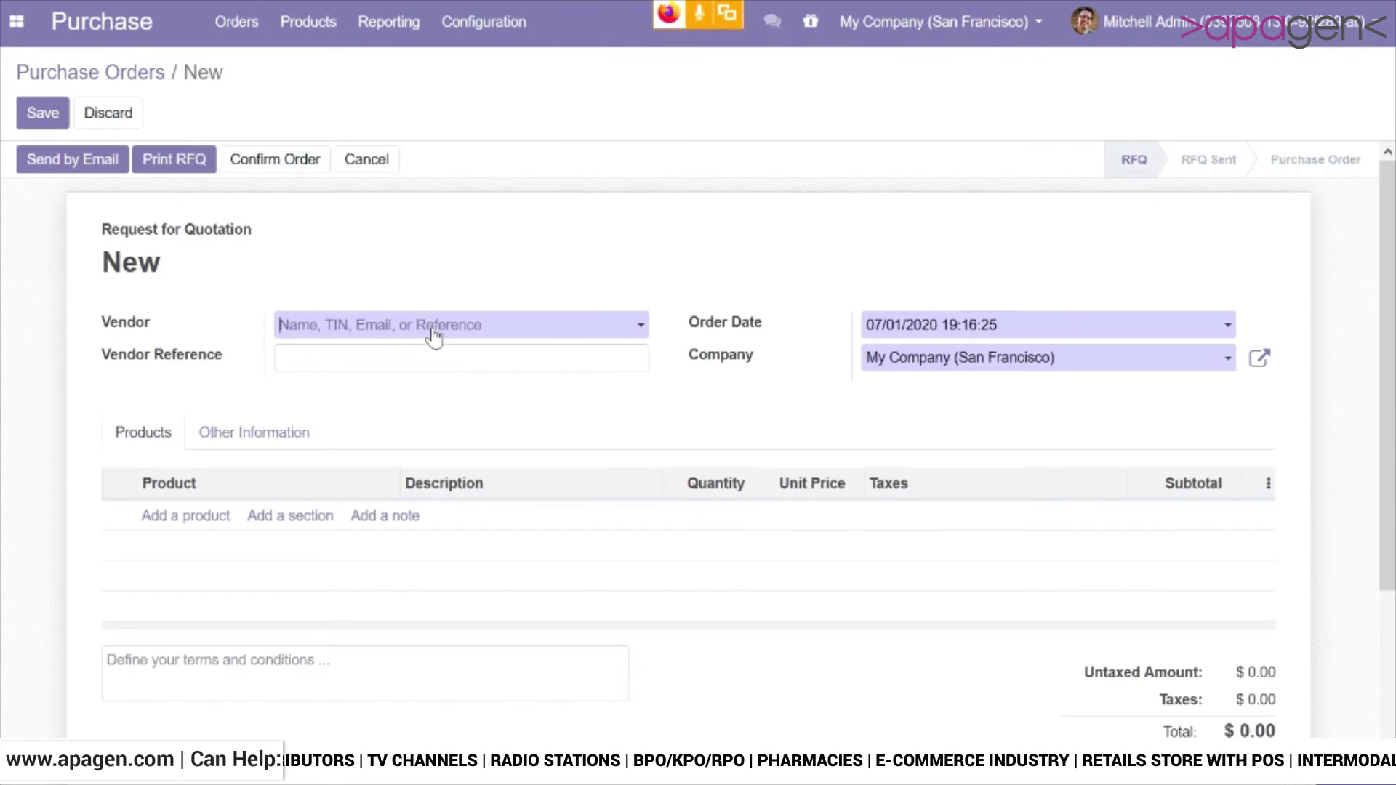
{"action": "left_click", "coordinate": [433, 331]}
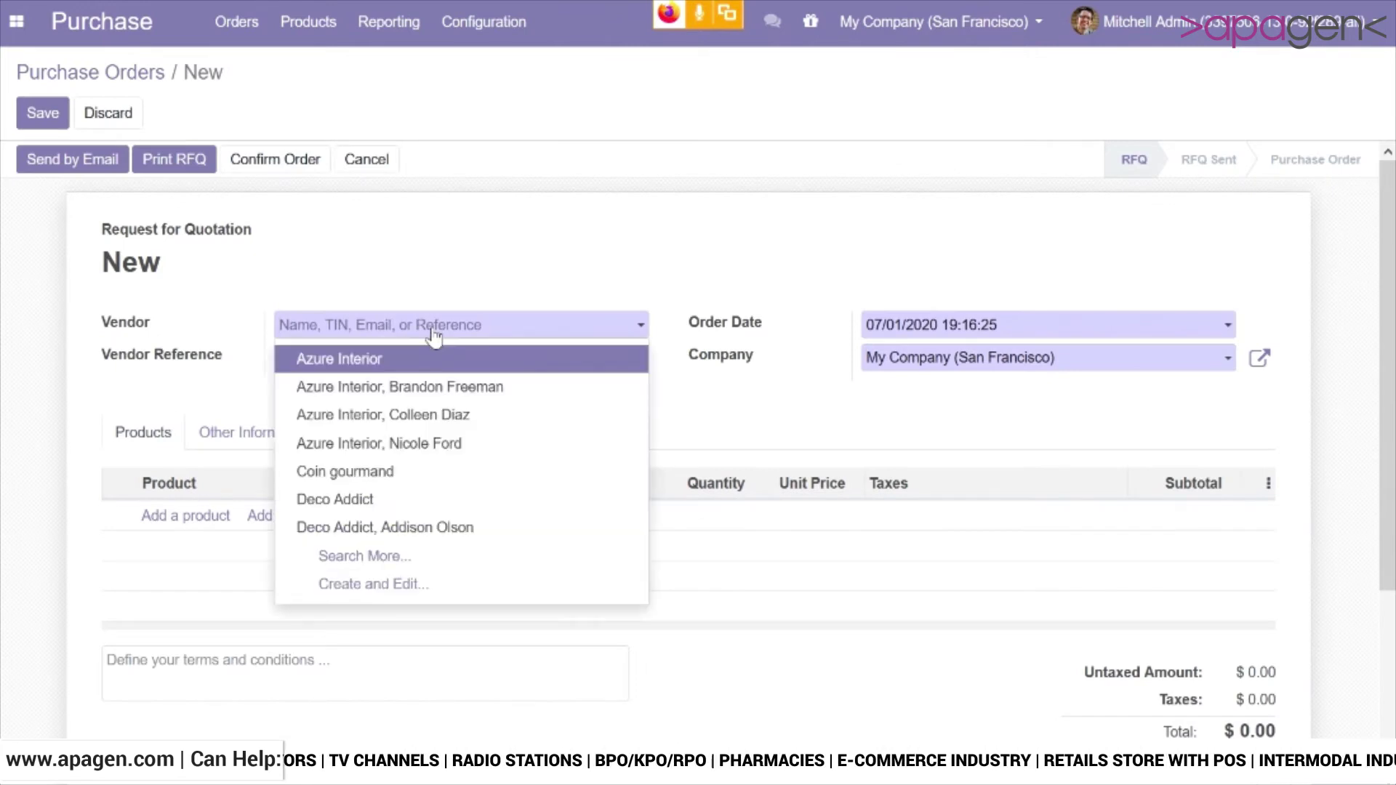
{"action": "left_click", "coordinate": [429, 500]}
{"action": "scroll", "coordinate": [854, 368], "scroll_direction": "down", "scroll_amount": 3}
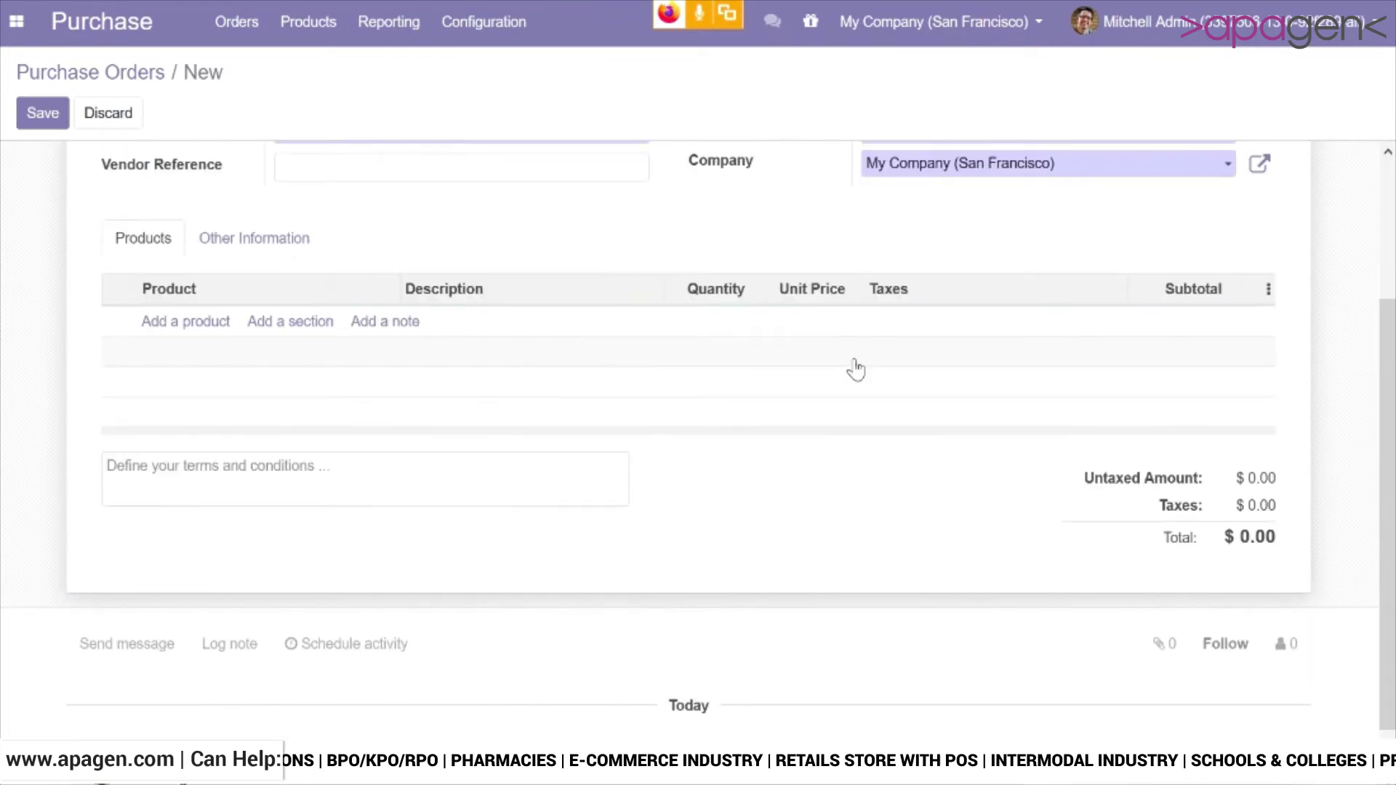
{"action": "scroll", "coordinate": [1062, 280], "scroll_direction": "up", "scroll_amount": 2}
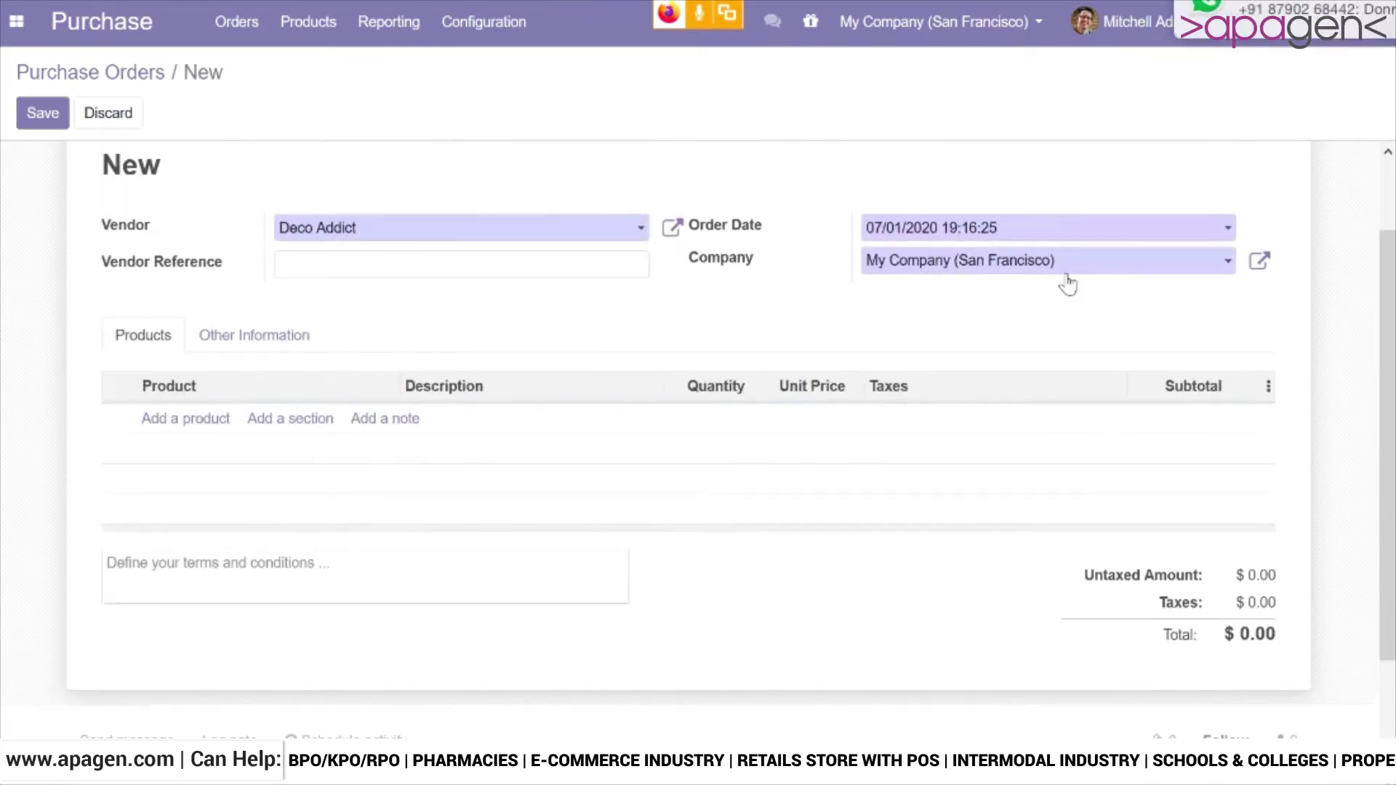
- Add a [WCL] Wooden Cabinet (Large) line, 2 at 1,242.00, totalling $2,484.00
{"action": "left_click", "coordinate": [208, 427]}
{"action": "left_click", "coordinate": [217, 430]}
{"action": "type", "text": "large"}
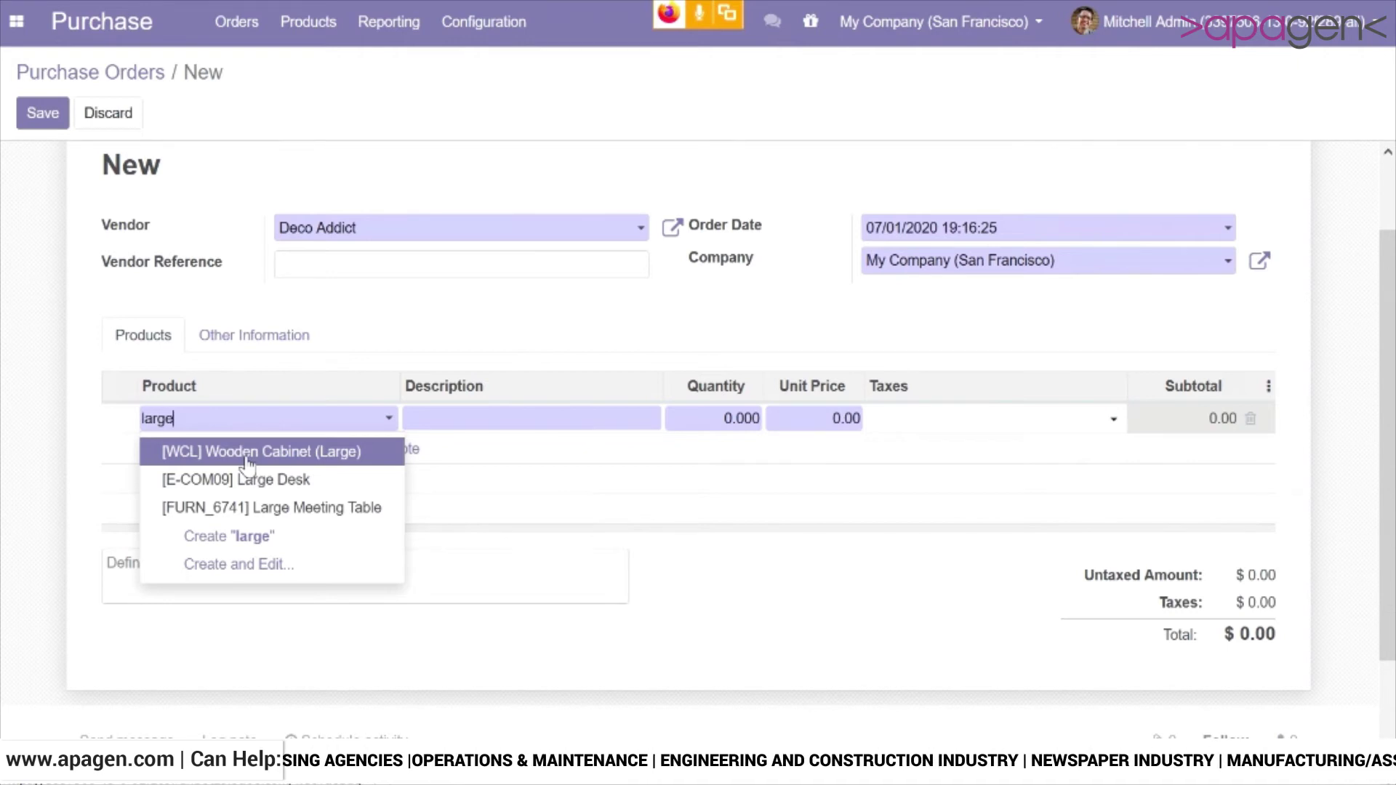
{"action": "left_click", "coordinate": [247, 453]}
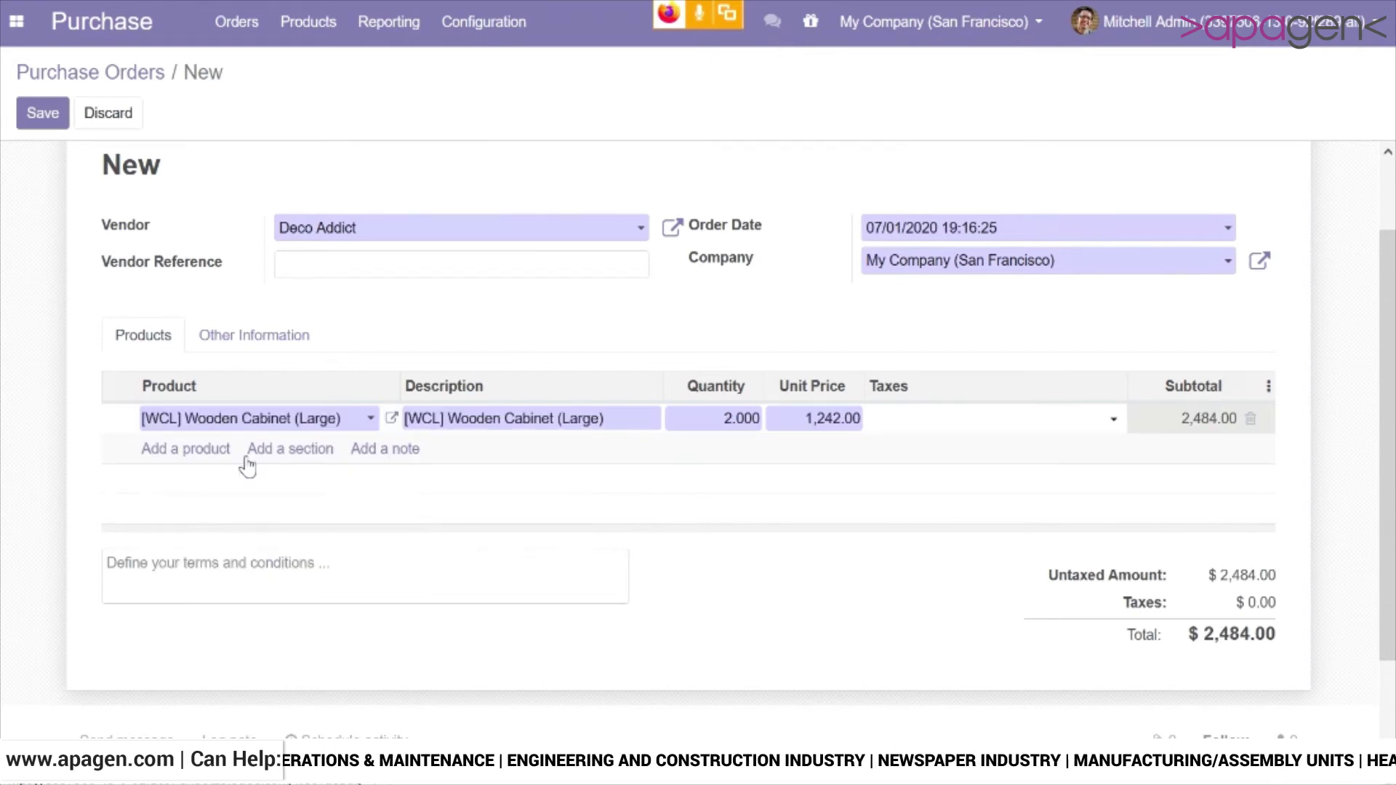
{"action": "scroll", "coordinate": [240, 415], "scroll_direction": "up", "scroll_amount": 2}
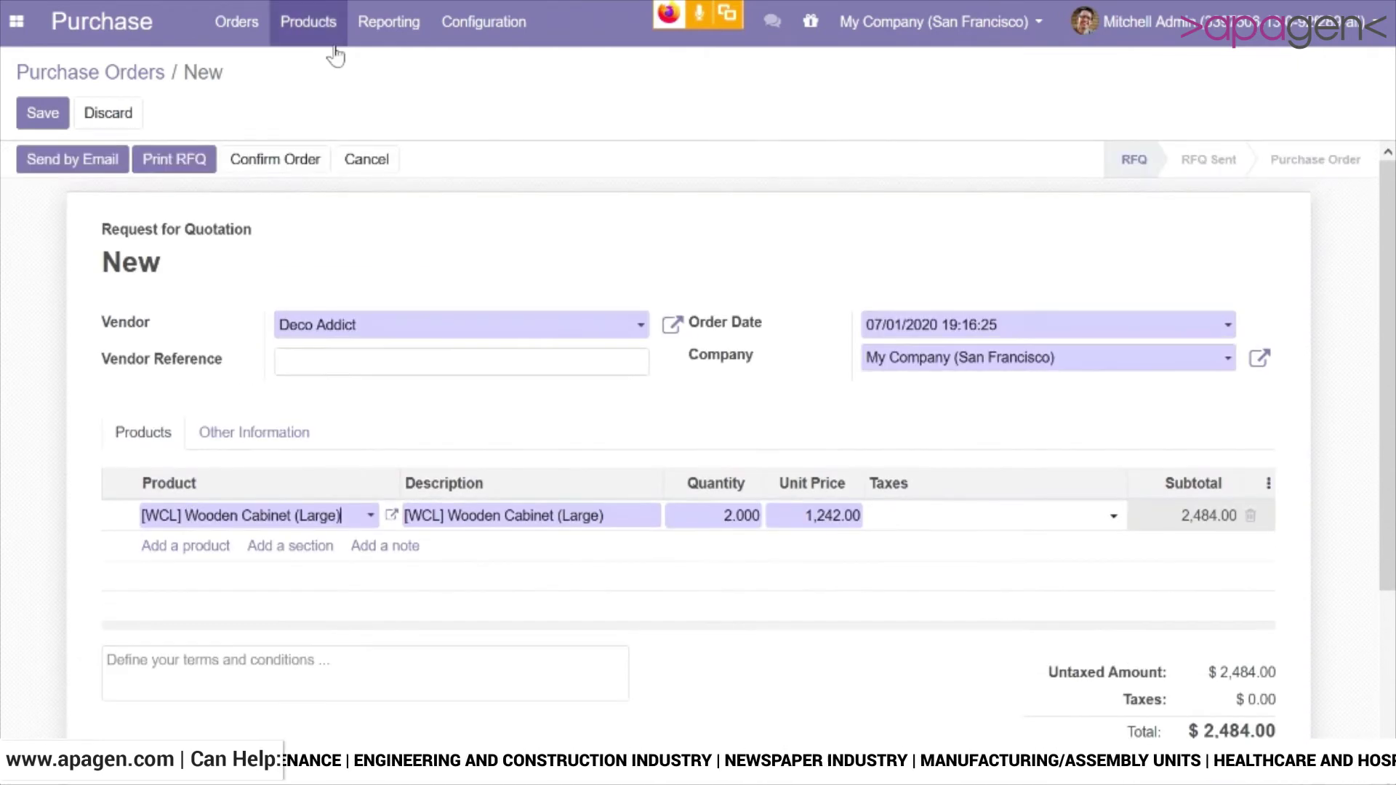
{"action": "left_click", "coordinate": [501, 33]}
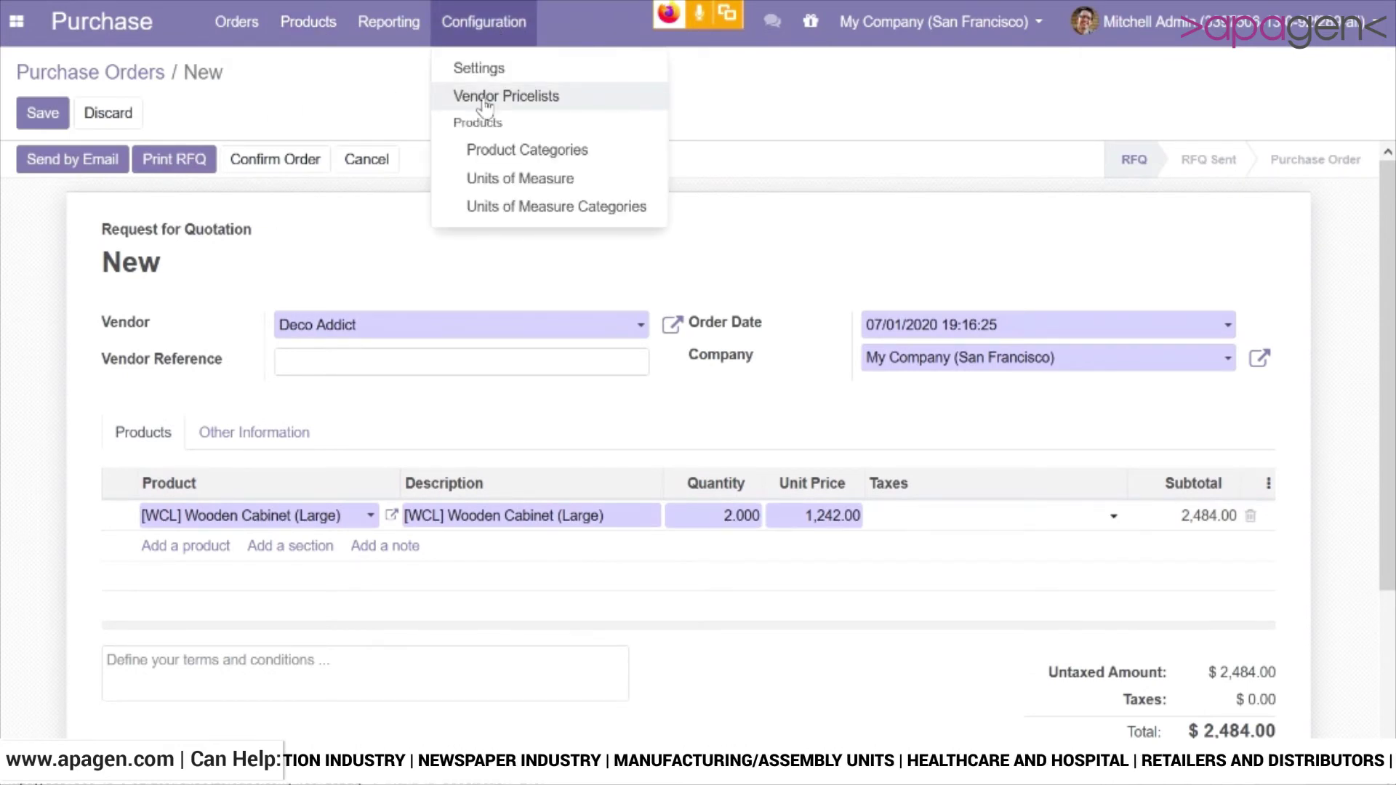
{"action": "left_click", "coordinate": [397, 530]}
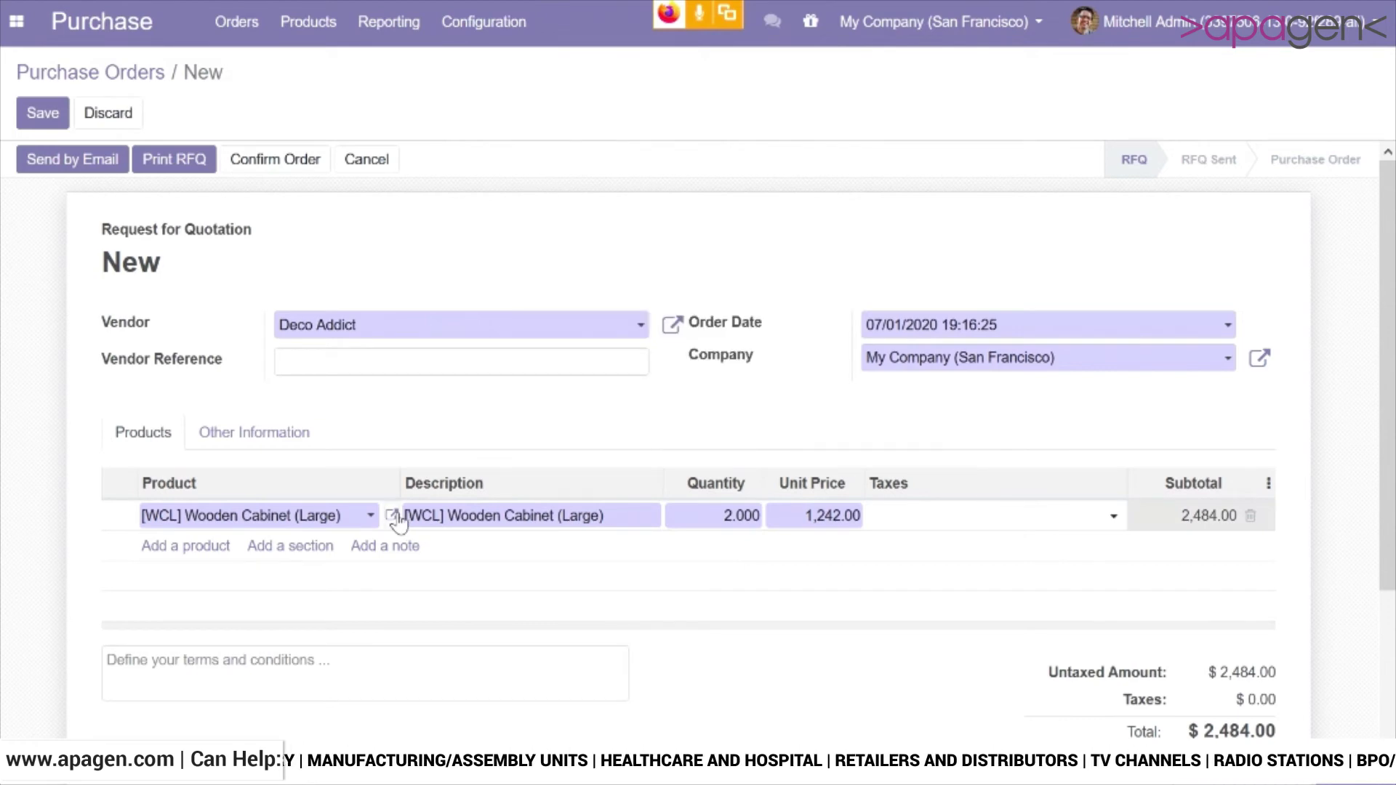
{"action": "left_click", "coordinate": [392, 517]}
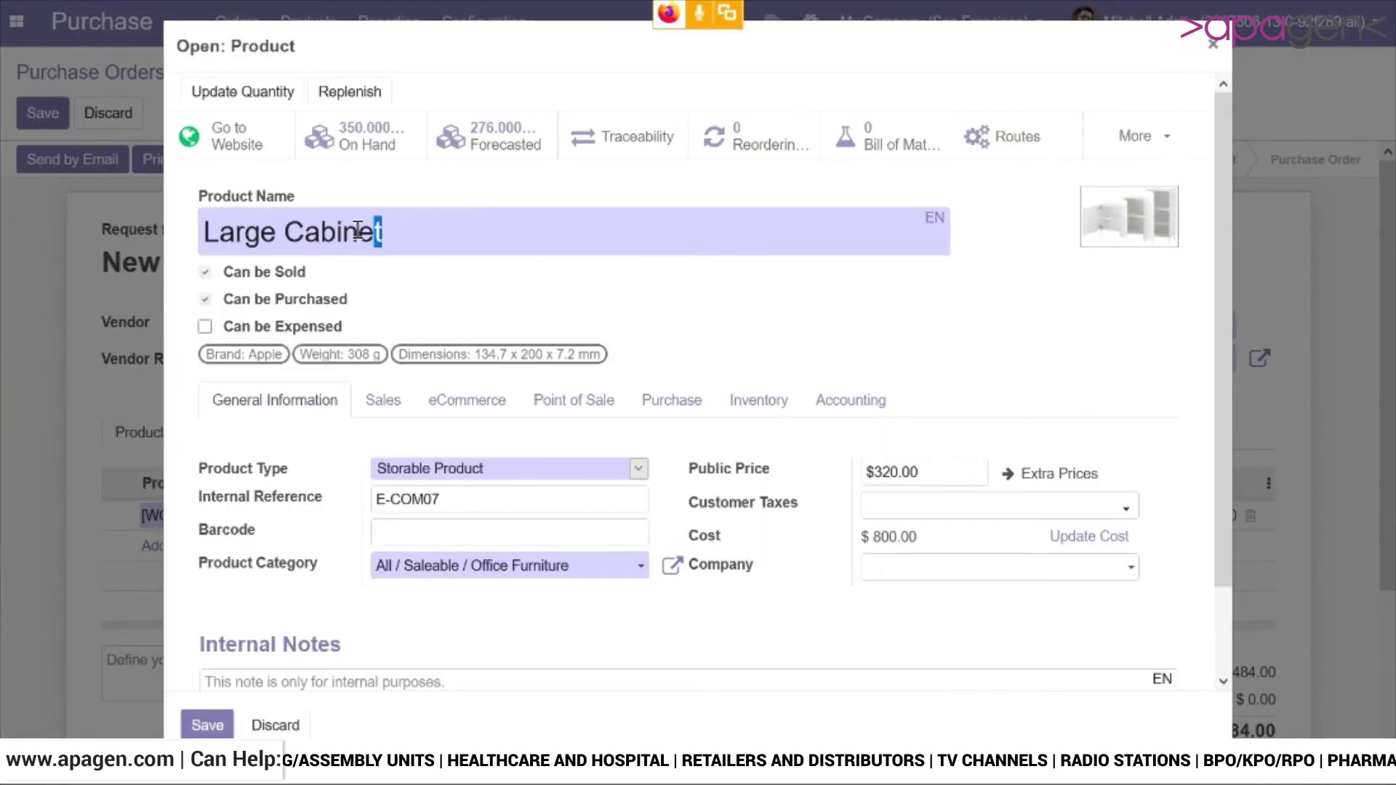
{"action": "left_click_drag", "start_coordinate": [382, 232], "coordinate": [129, 229]}
{"action": "left_click", "coordinate": [1213, 46]}
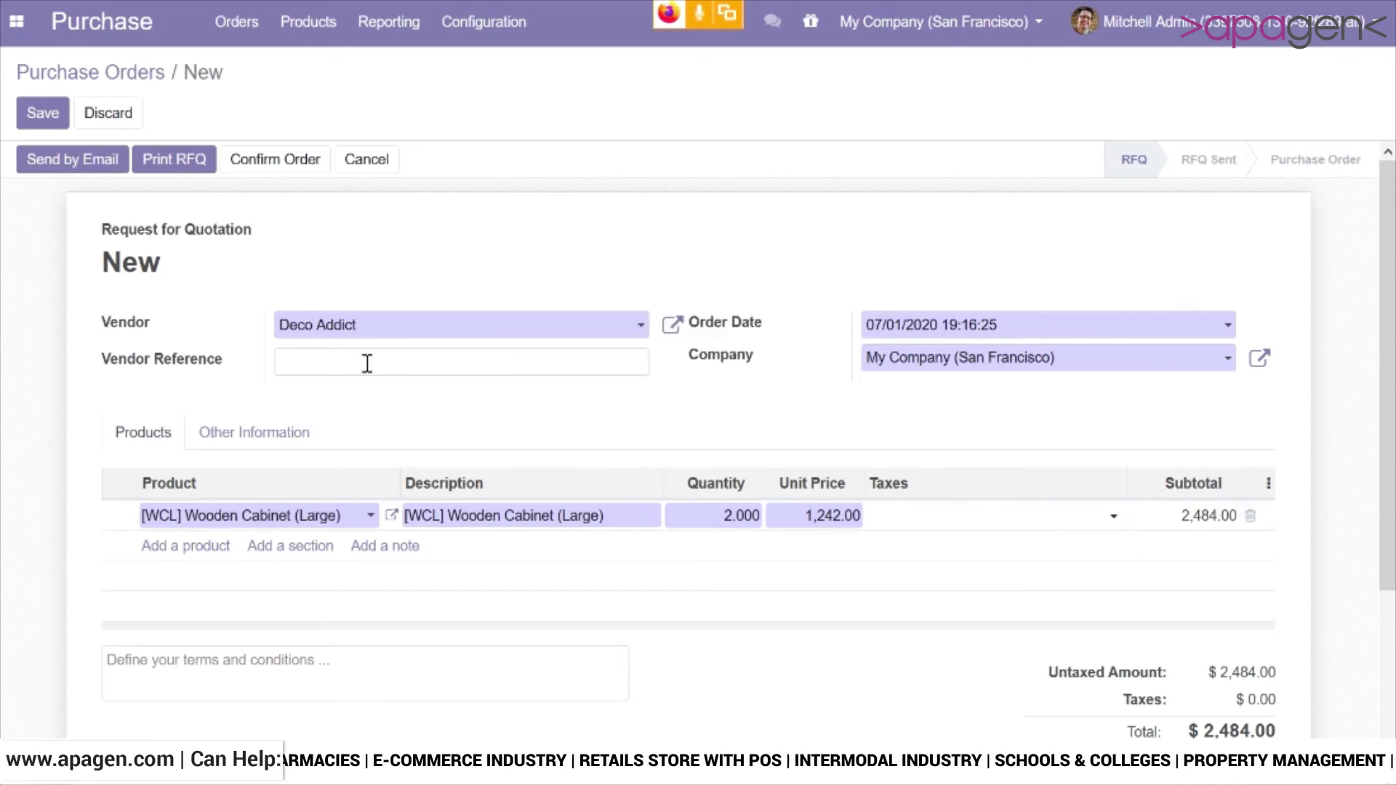
{"action": "scroll", "coordinate": [426, 429], "scroll_direction": "down", "scroll_amount": 2}
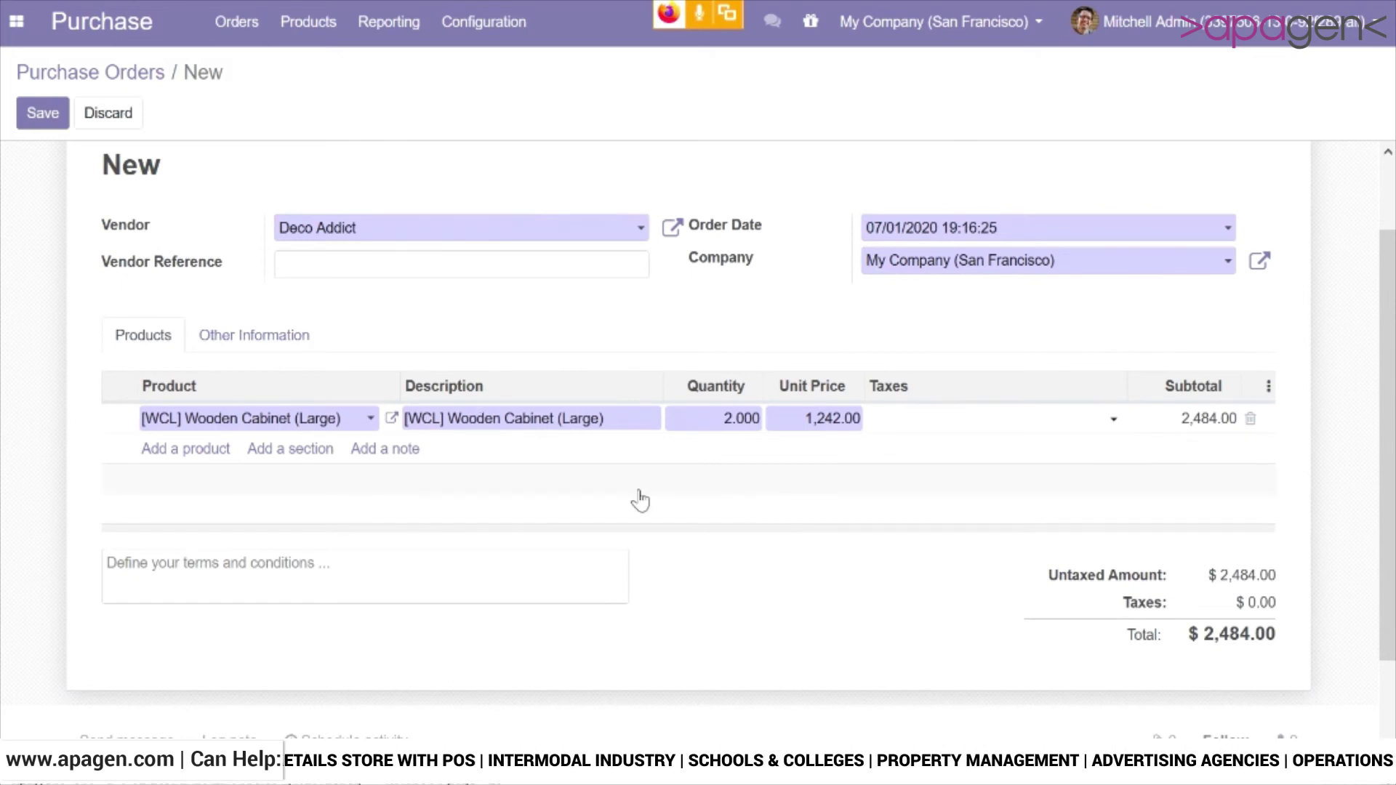
- Change the line to 3 at 1,236.00 with 15% tax and confirm order P00012
{"action": "scroll", "coordinate": [654, 500], "scroll_direction": "up", "scroll_amount": 2}
{"action": "mouse_move", "coordinate": [729, 520]}
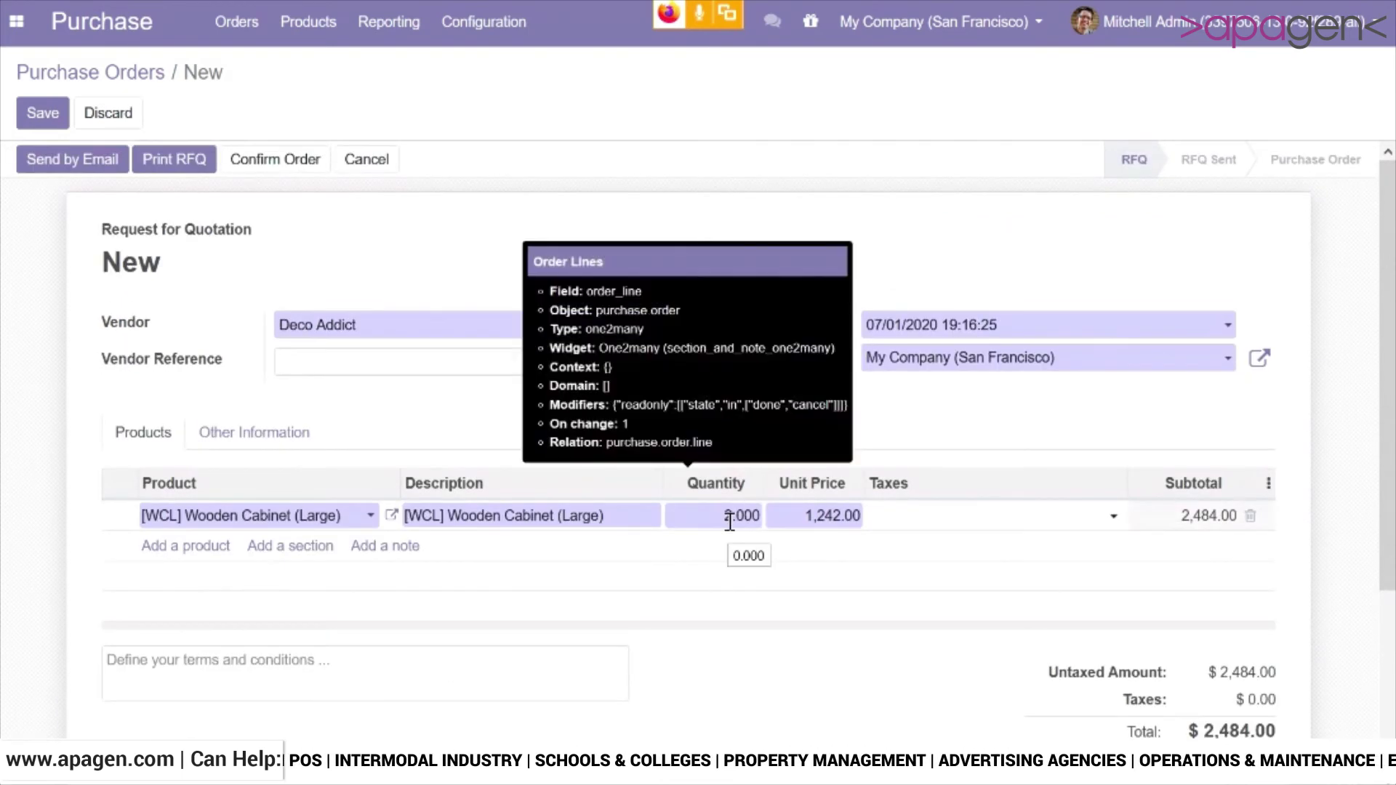
{"action": "left_click", "coordinate": [729, 521]}
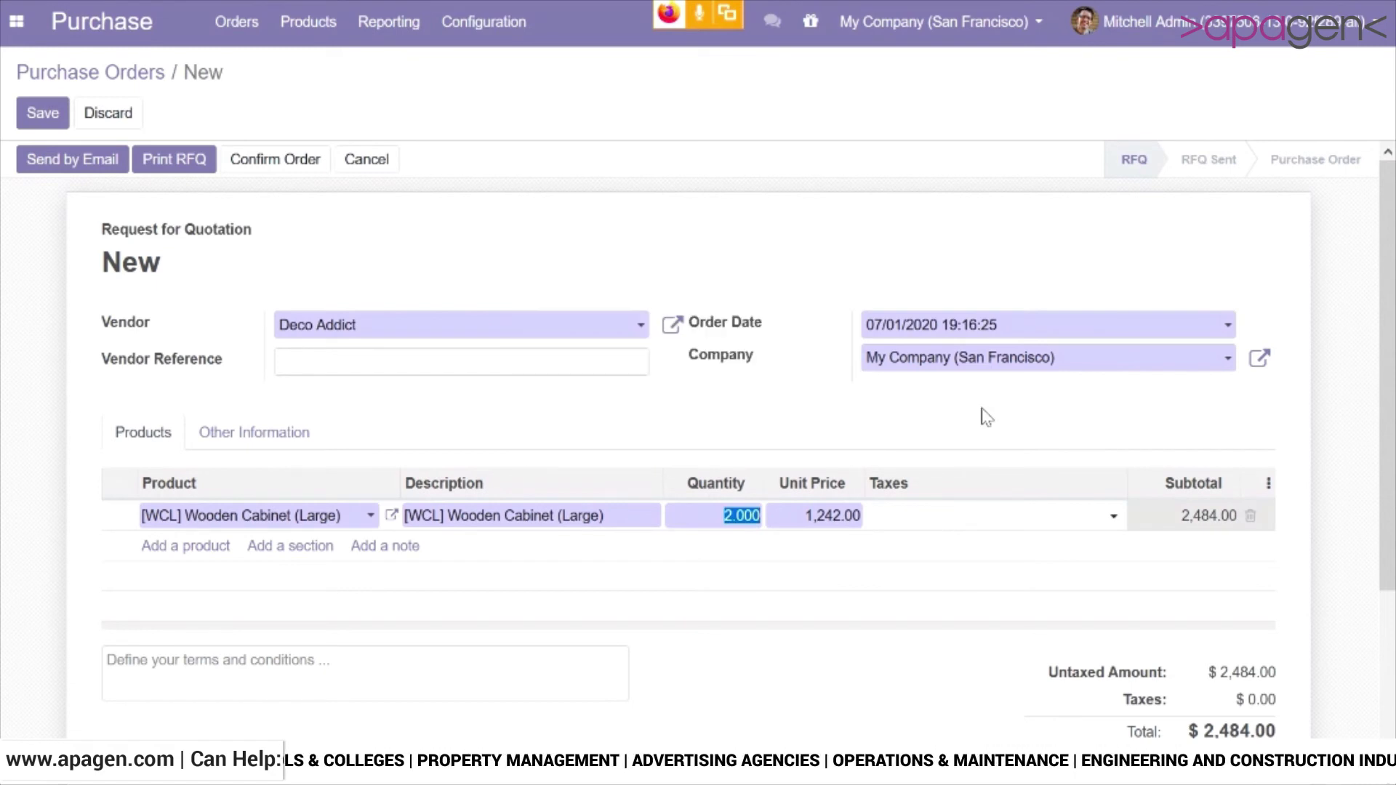
{"action": "type", "text": "3"}
{"action": "key", "text": "Tab"}
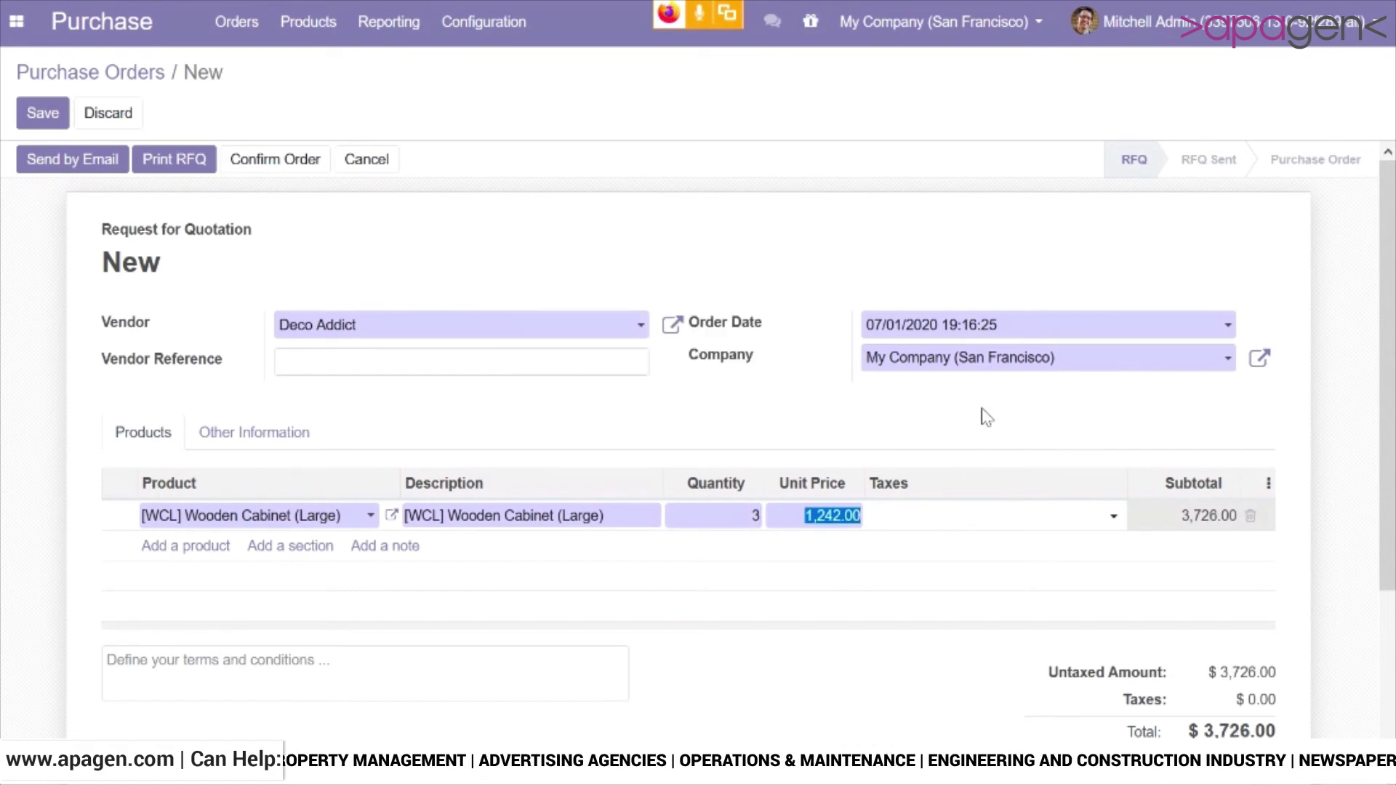
{"action": "type", "text": "1236"}
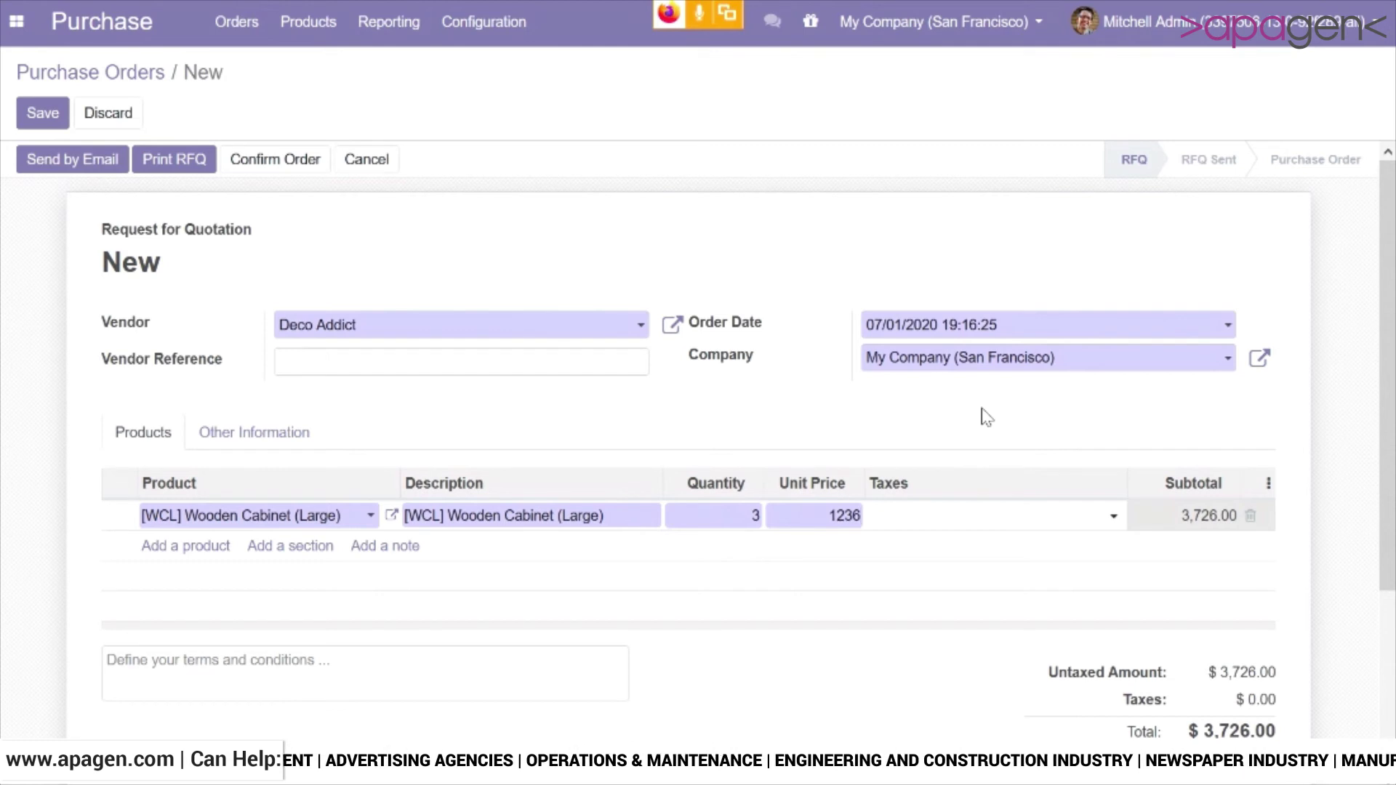
{"action": "left_click", "coordinate": [970, 531]}
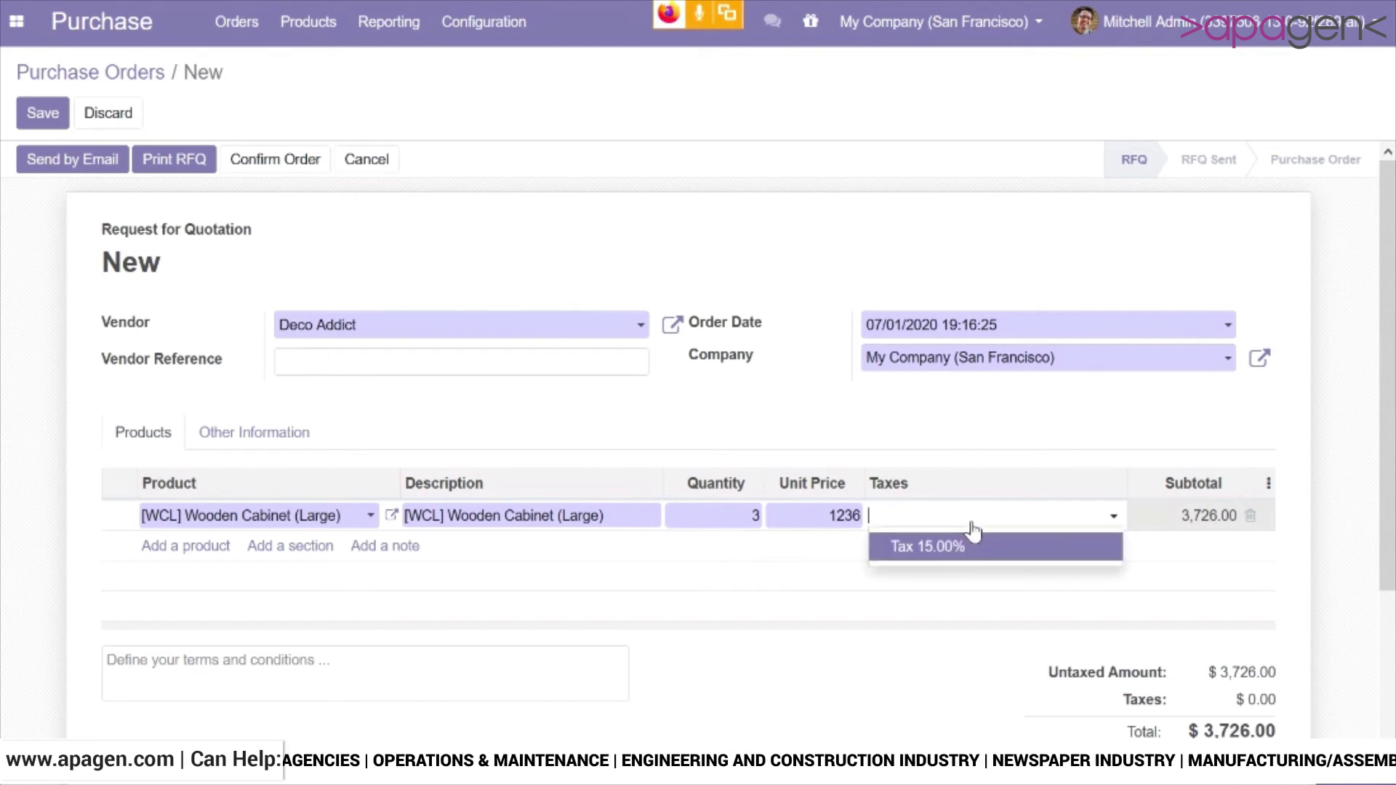
{"action": "left_click", "coordinate": [927, 556]}
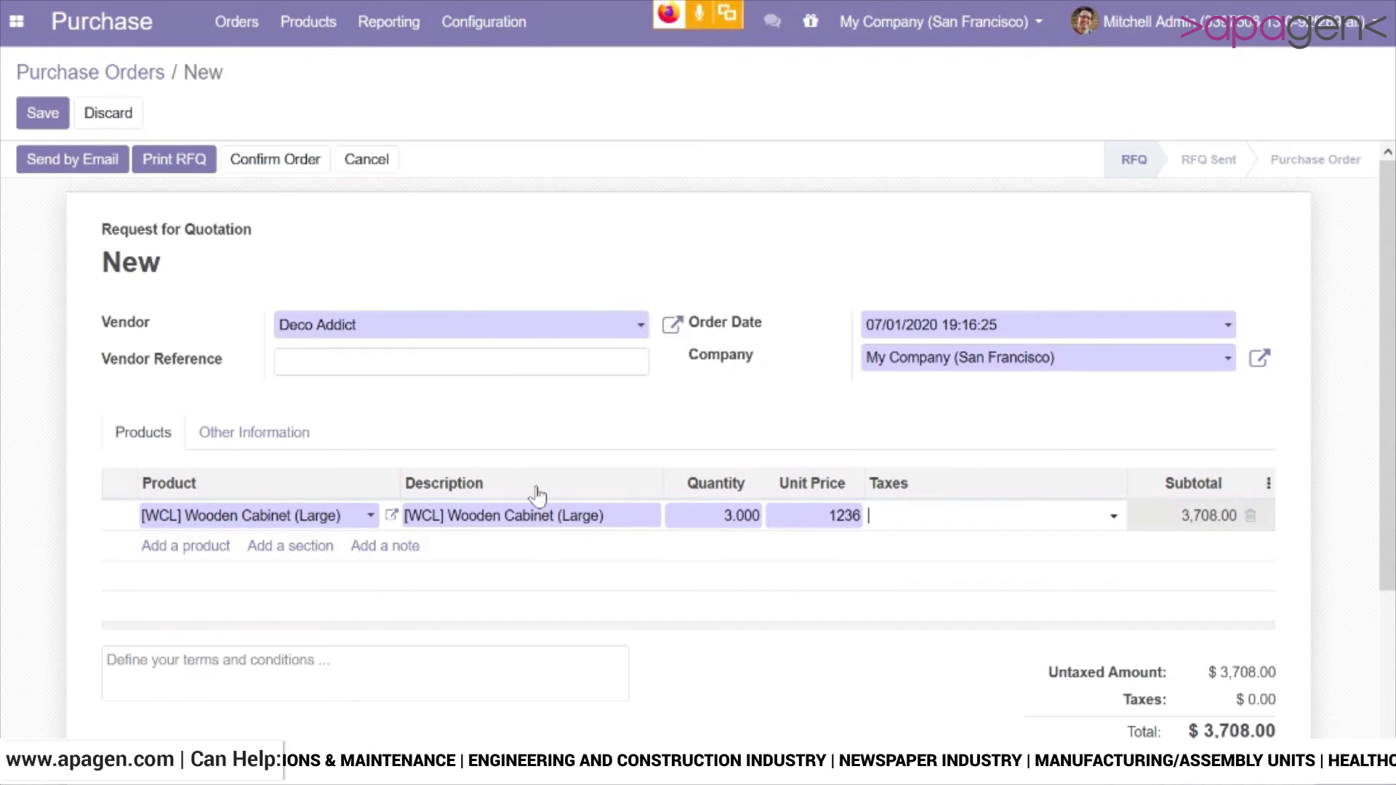
{"action": "left_click", "coordinate": [281, 161]}
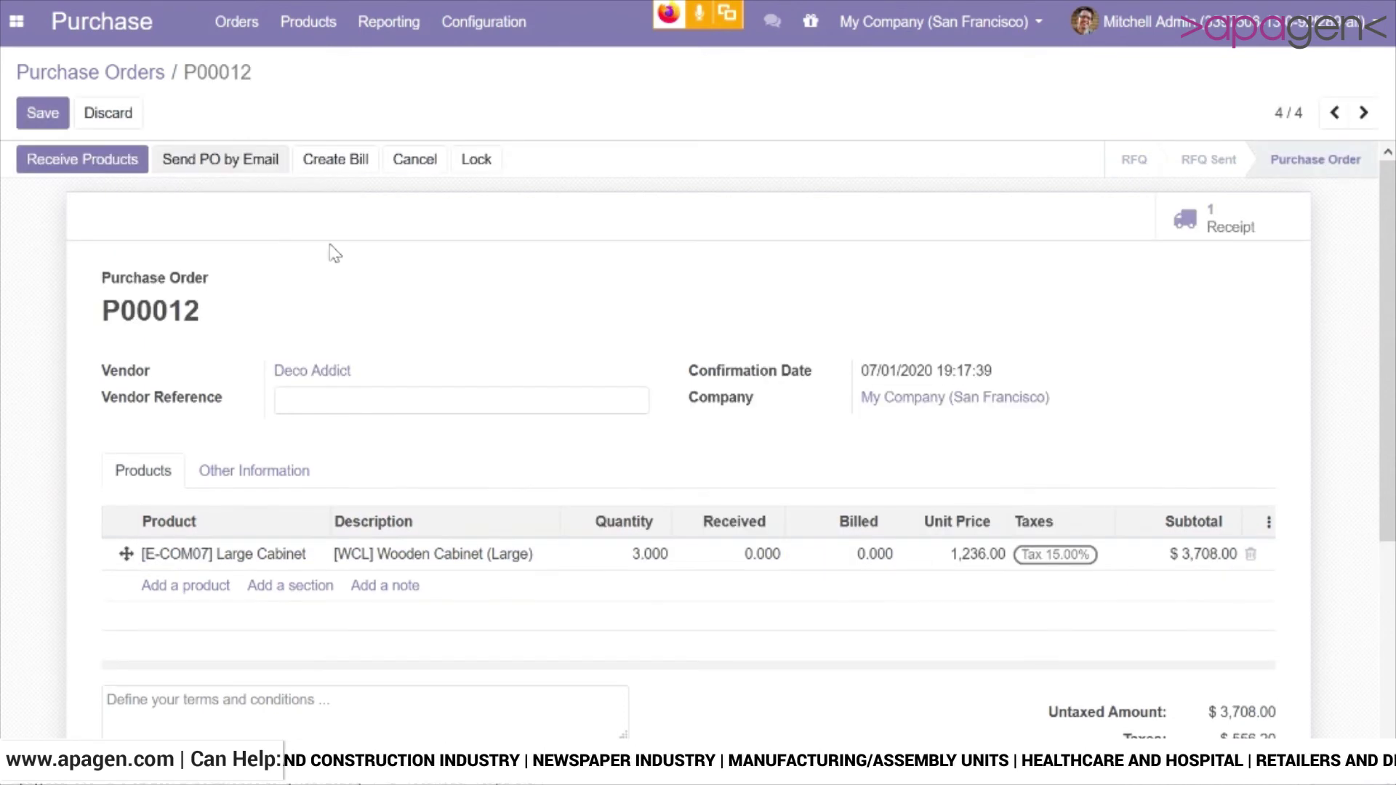
{"action": "left_click", "coordinate": [308, 22]}
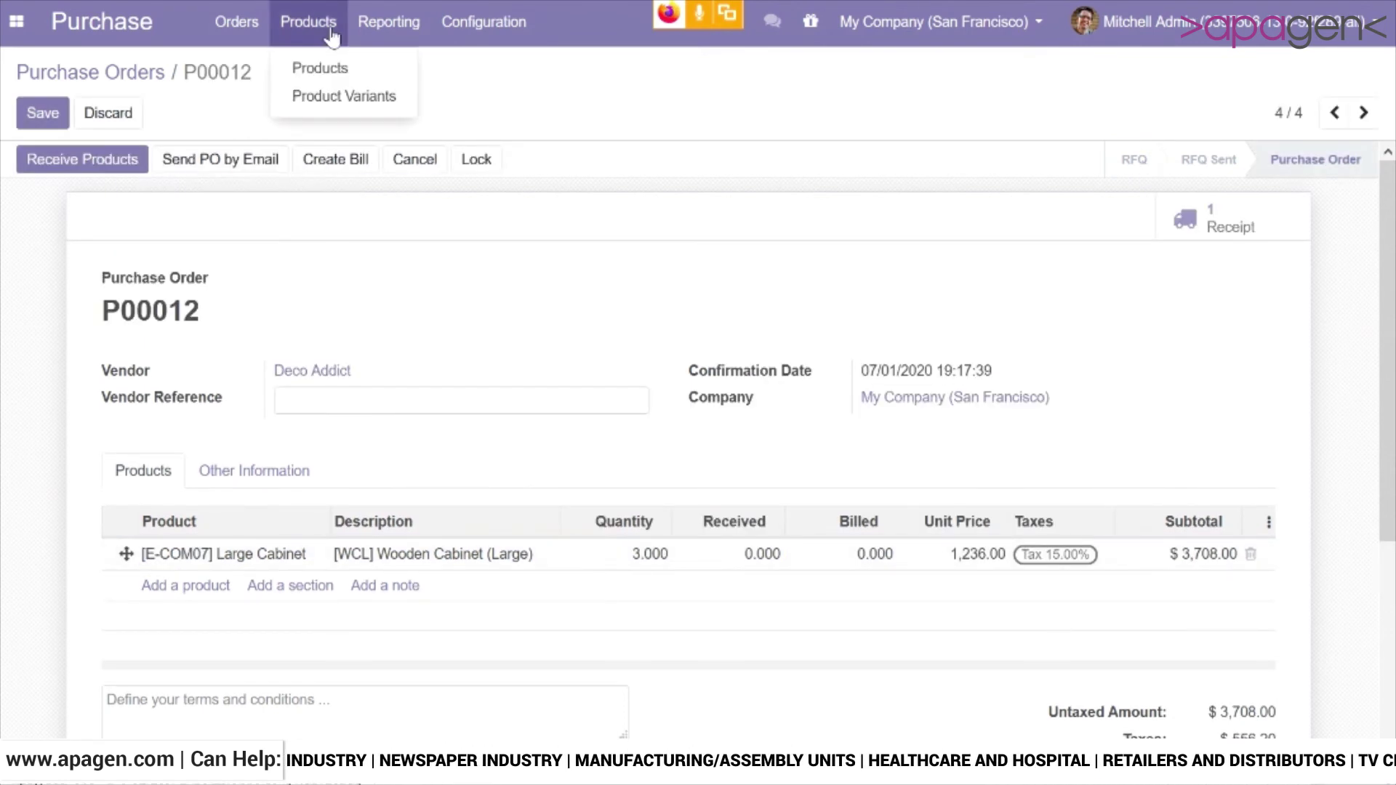
- Group the Vendor Pricelists by product and check Deco Addict's 1,242.00 Large Cabinet entry
{"action": "mouse_move", "coordinate": [483, 22]}
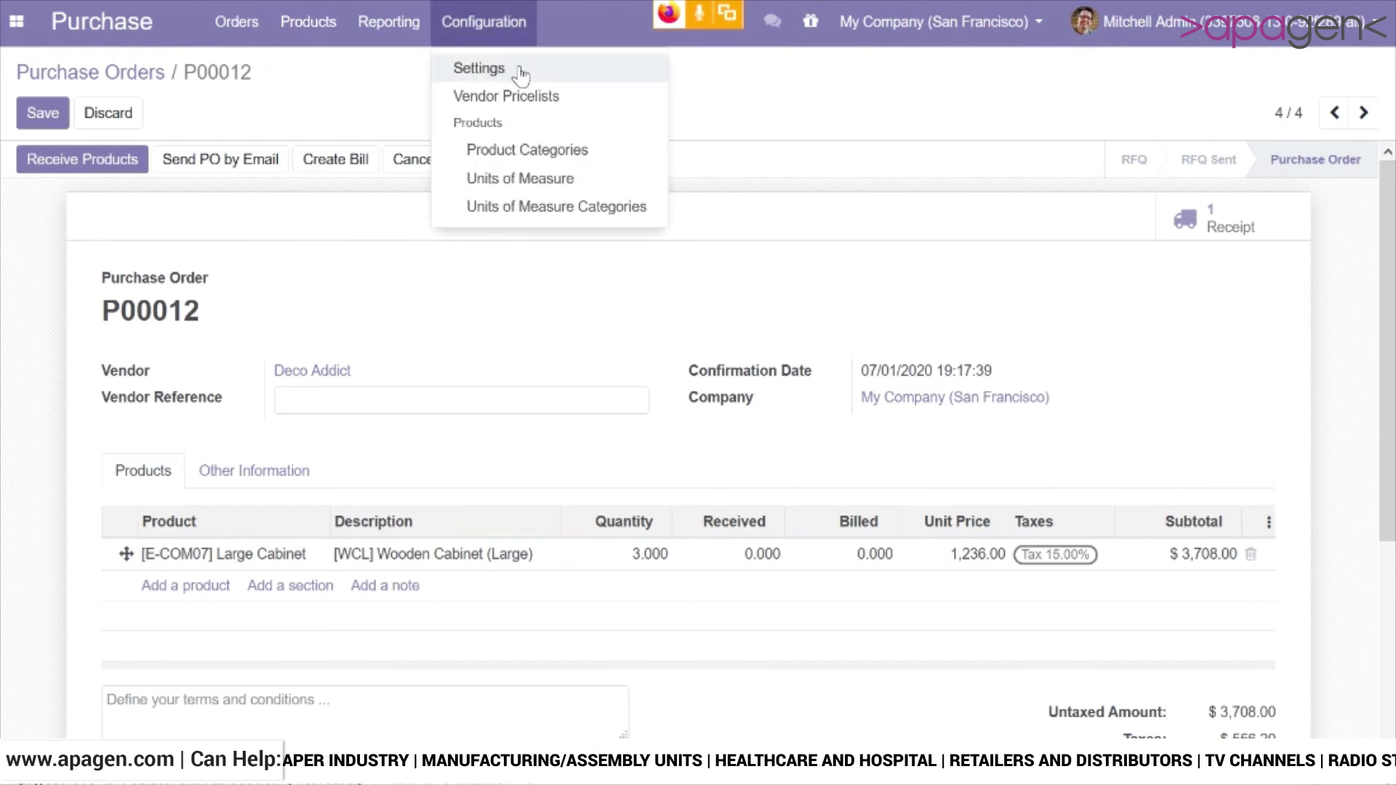
{"action": "left_click", "coordinate": [528, 95]}
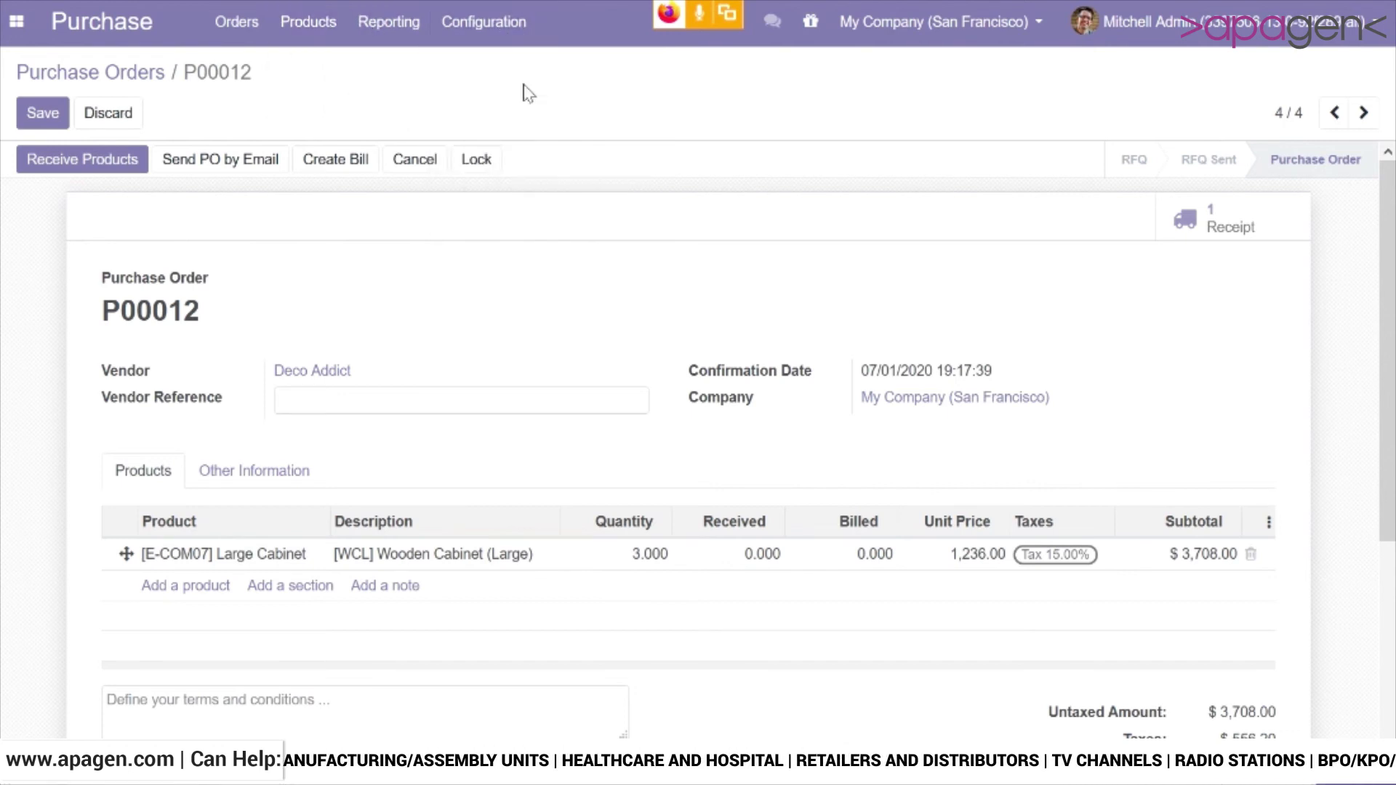
{"action": "left_click", "coordinate": [818, 115]}
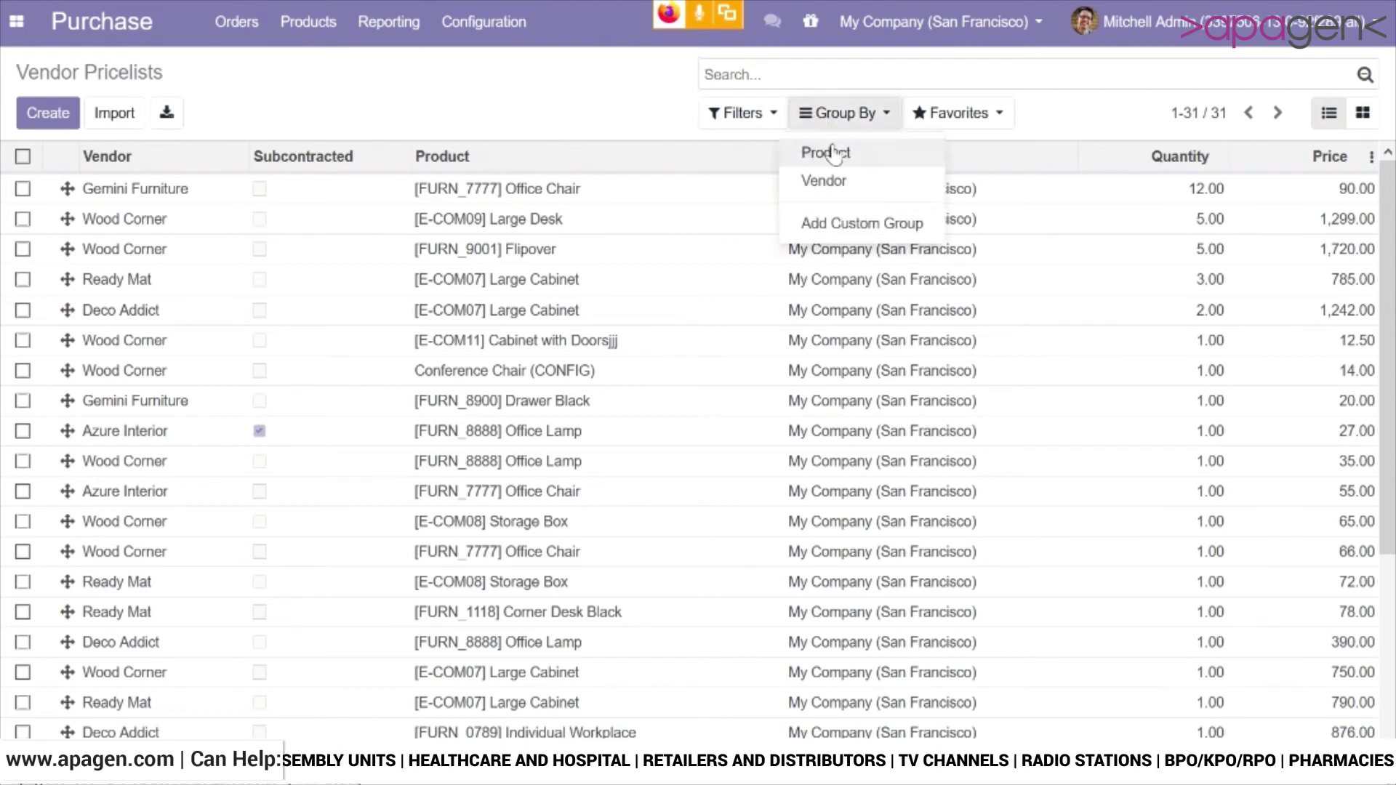
{"action": "left_click", "coordinate": [829, 153]}
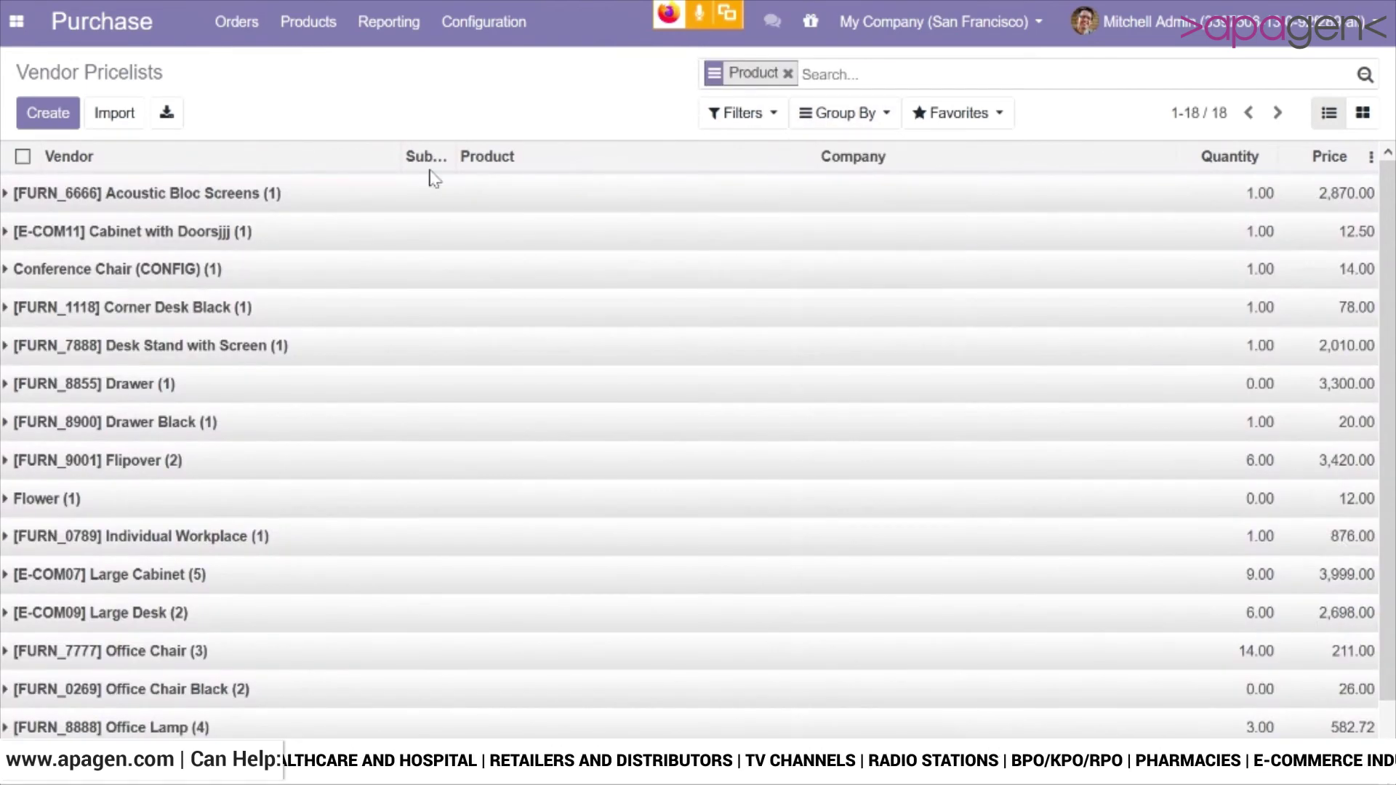
{"action": "scroll", "coordinate": [335, 509], "scroll_direction": "down", "scroll_amount": 2}
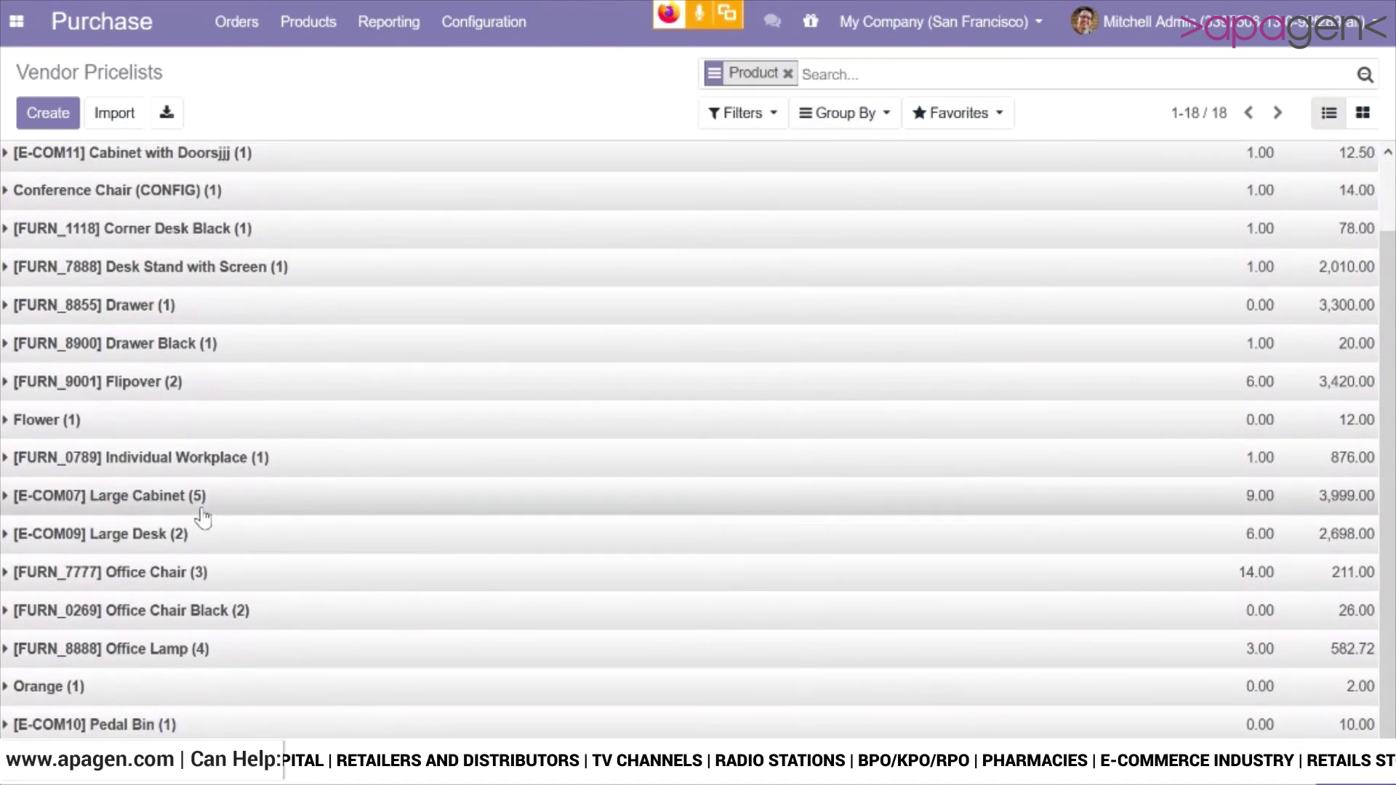
{"action": "left_click", "coordinate": [202, 509]}
{"action": "left_click", "coordinate": [456, 565]}
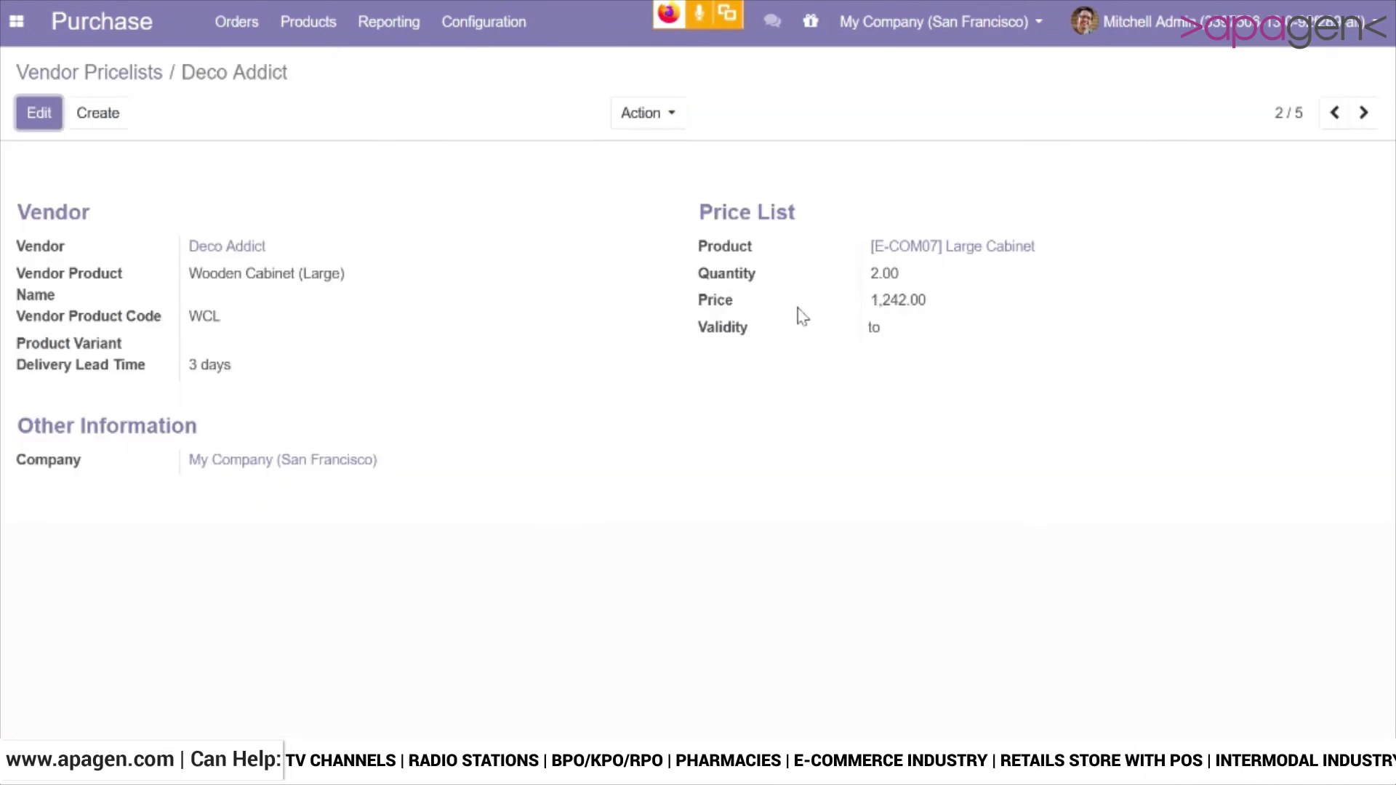
{"action": "left_click", "coordinate": [27, 124]}
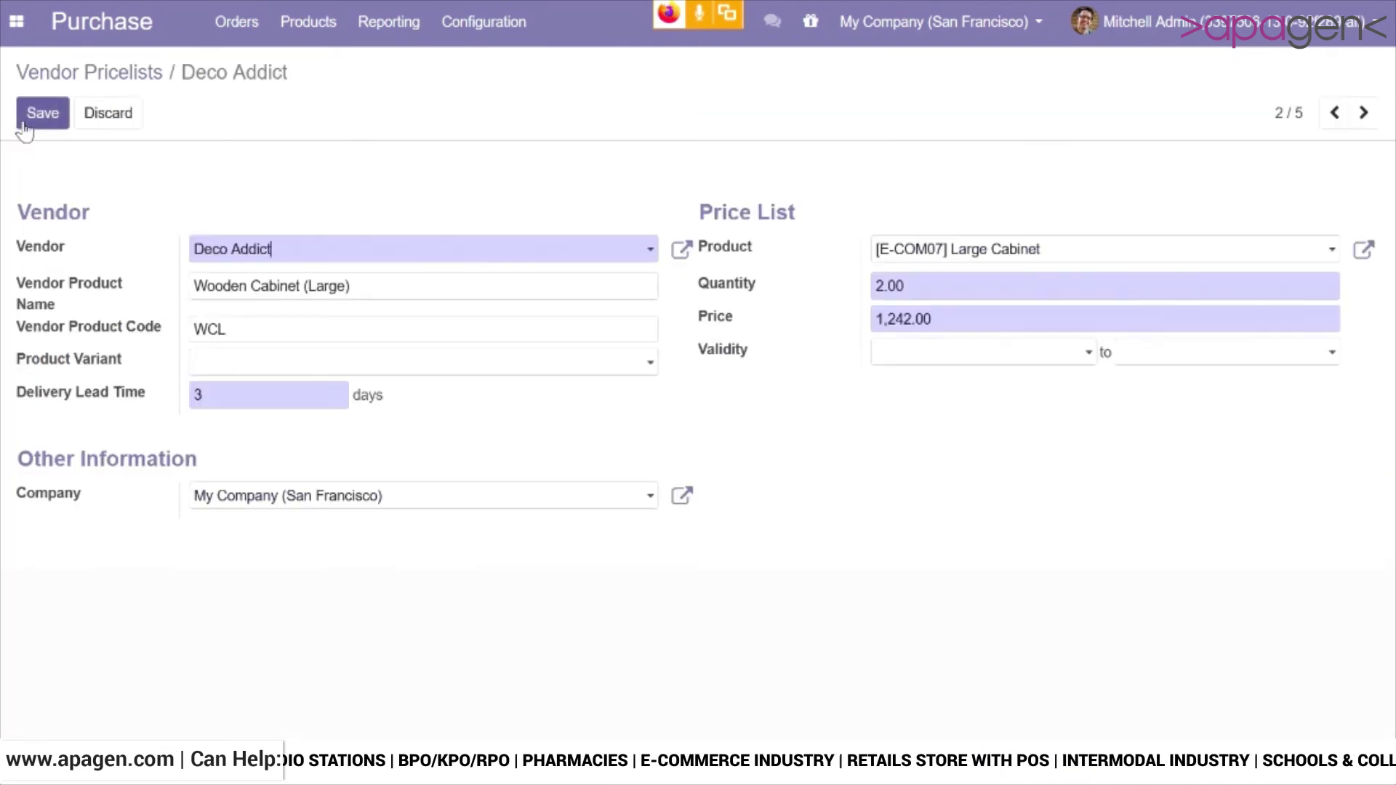
{"action": "left_click", "coordinate": [82, 77]}
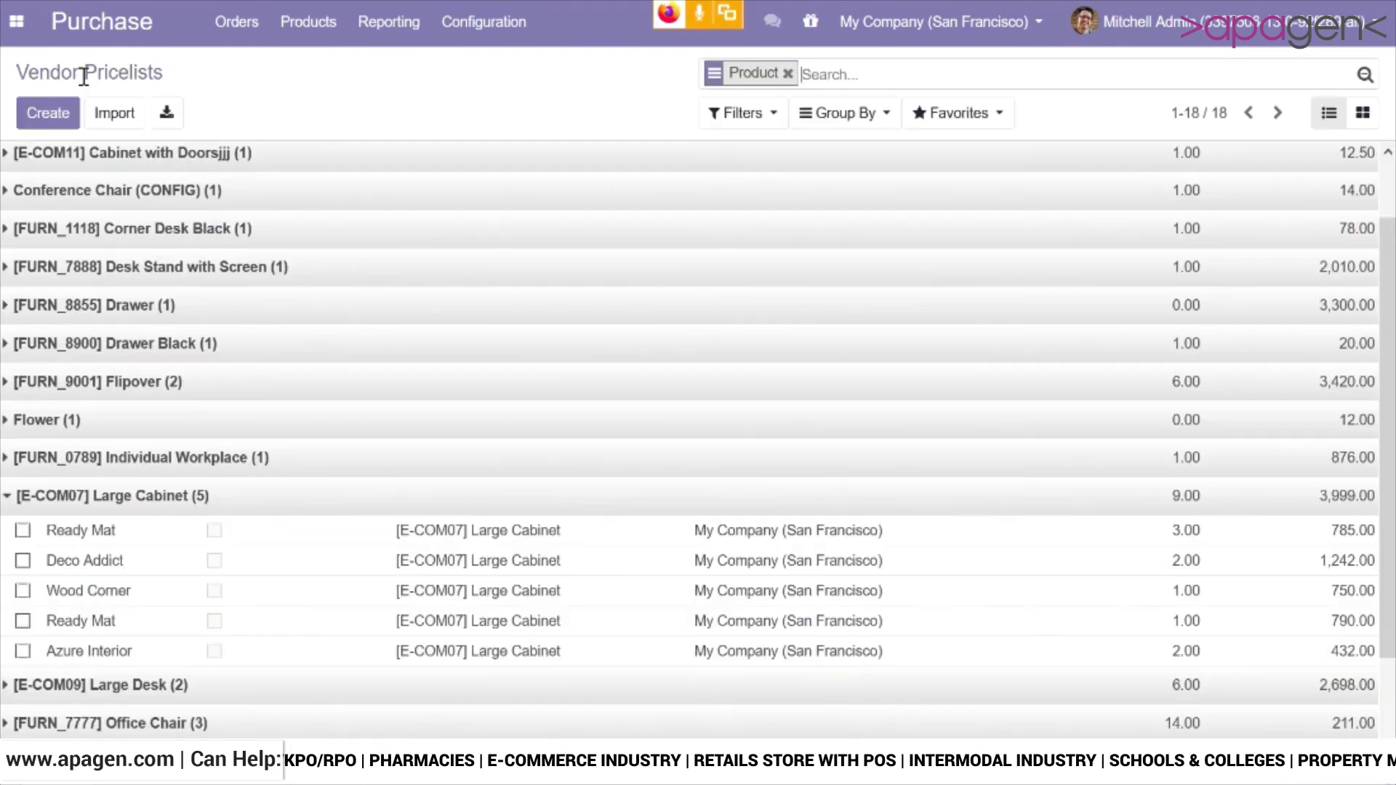
- Reopen the ungrouped Vendor Pricelists and open Gemini Furniture's Office Chair price, 12 at 90.00
{"action": "left_click", "coordinate": [101, 507]}
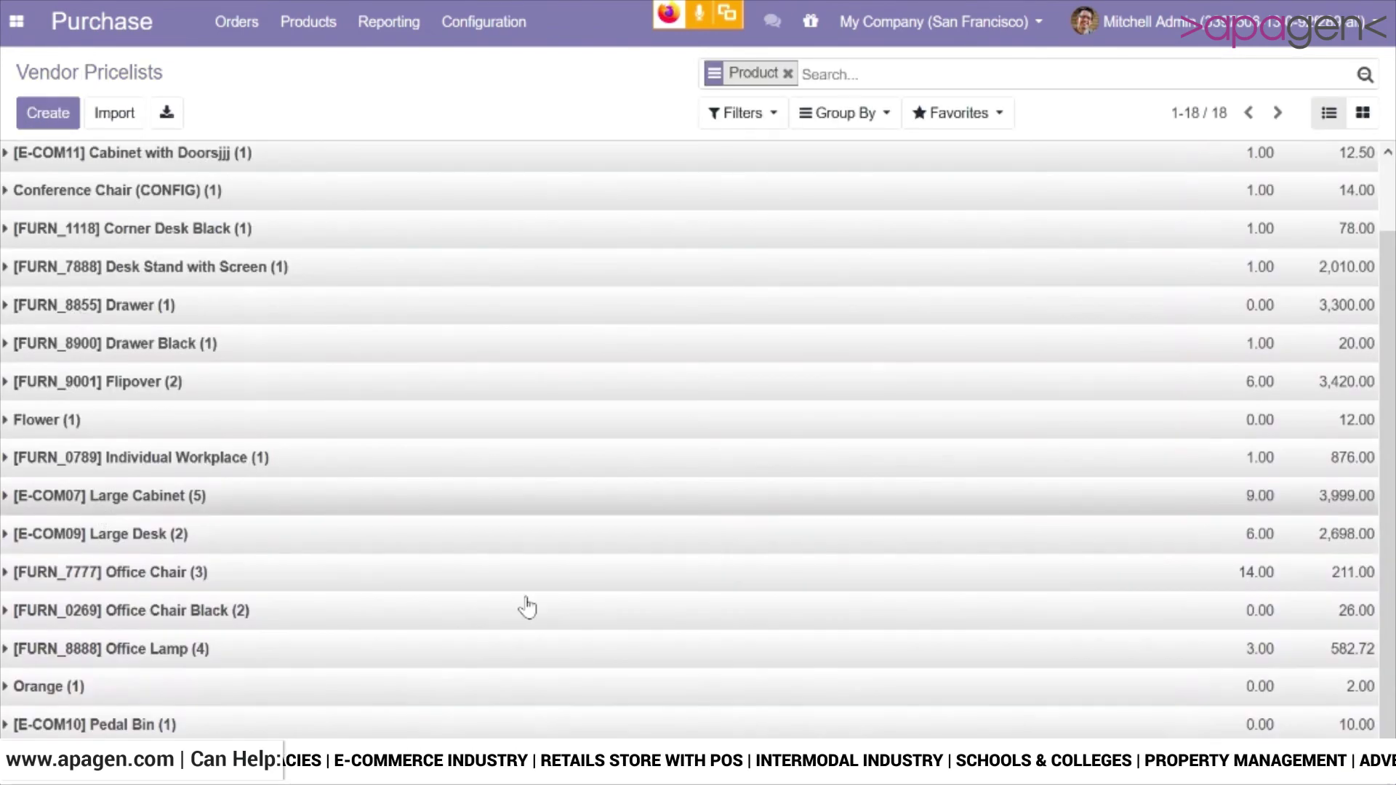
{"action": "scroll", "coordinate": [582, 618], "scroll_direction": "up", "scroll_amount": 2}
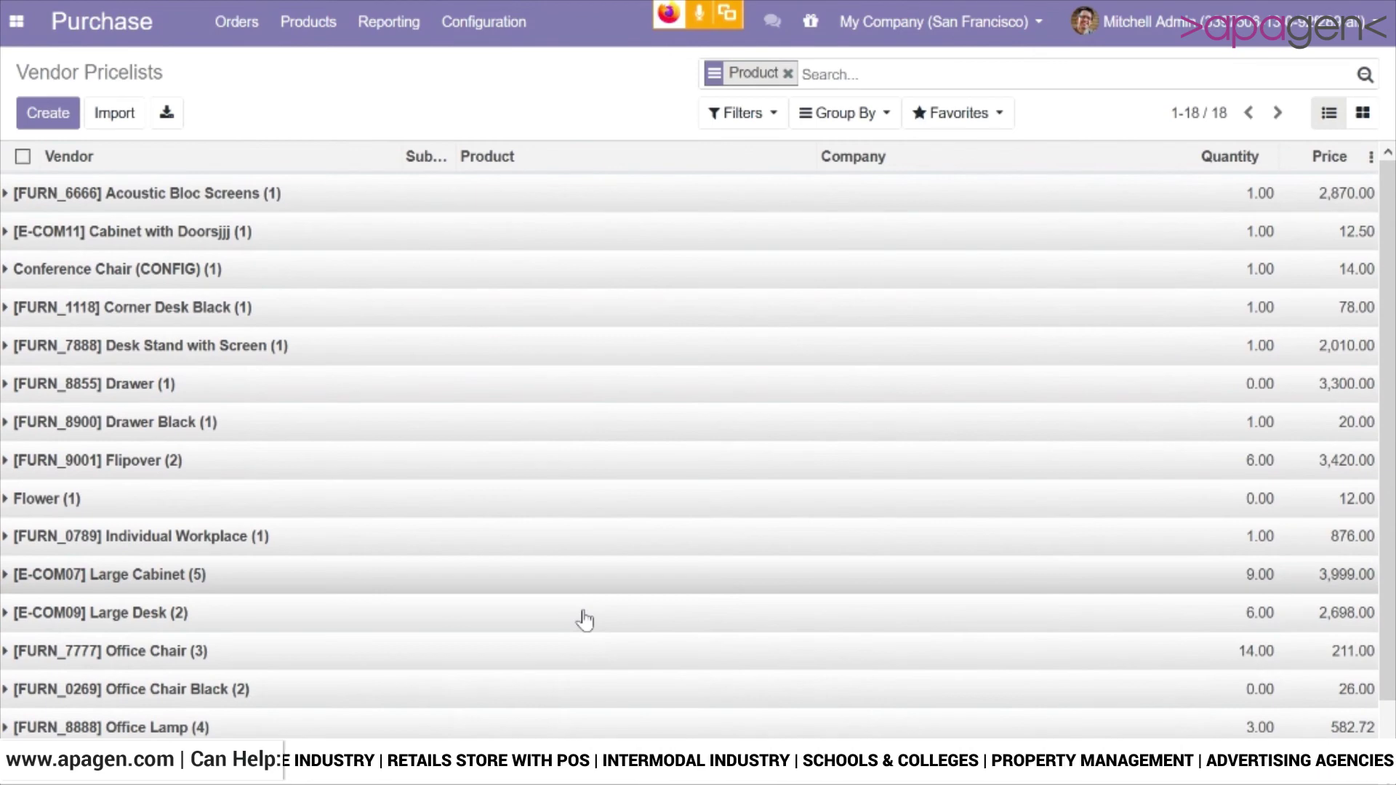
{"action": "left_click", "coordinate": [529, 21]}
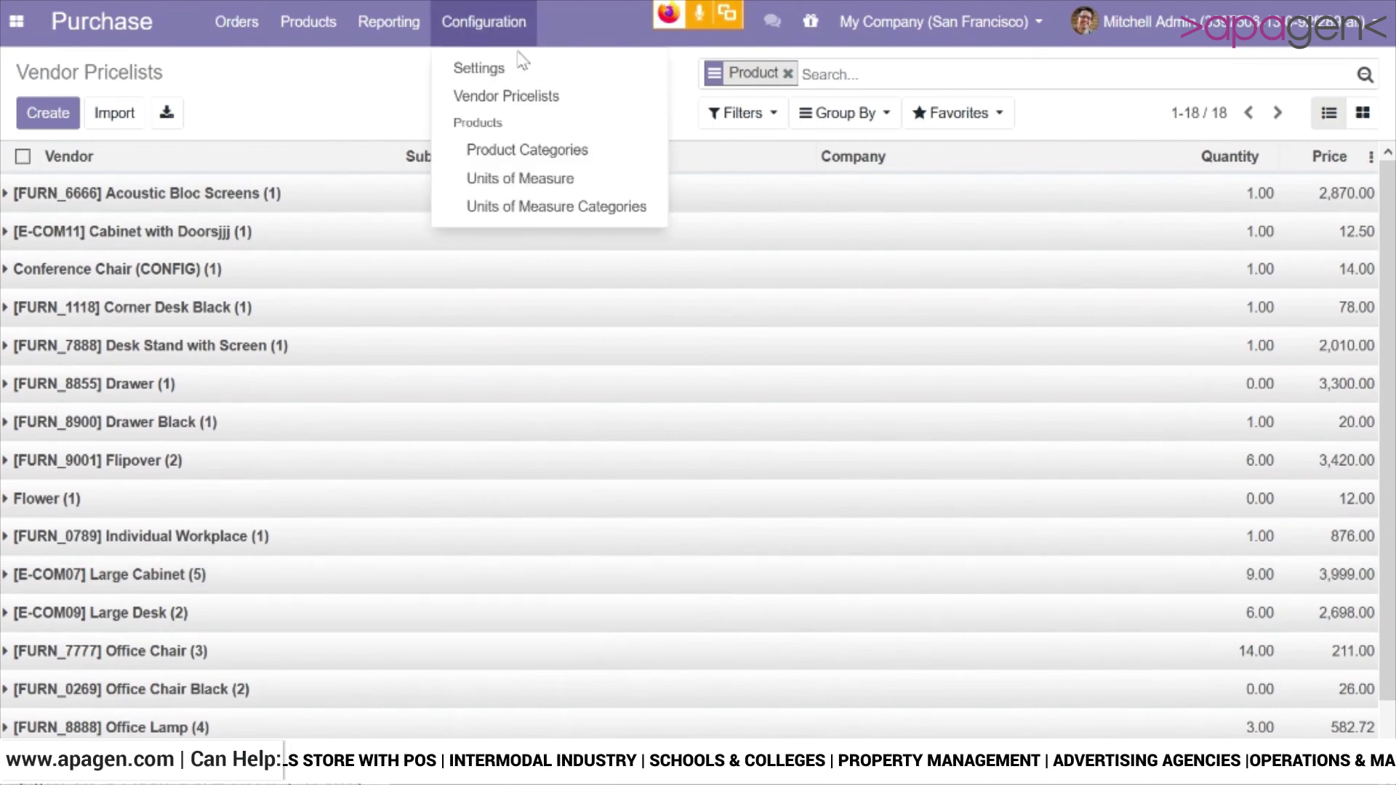
{"action": "left_click", "coordinate": [520, 98]}
{"action": "key", "text": "BackSpace"}
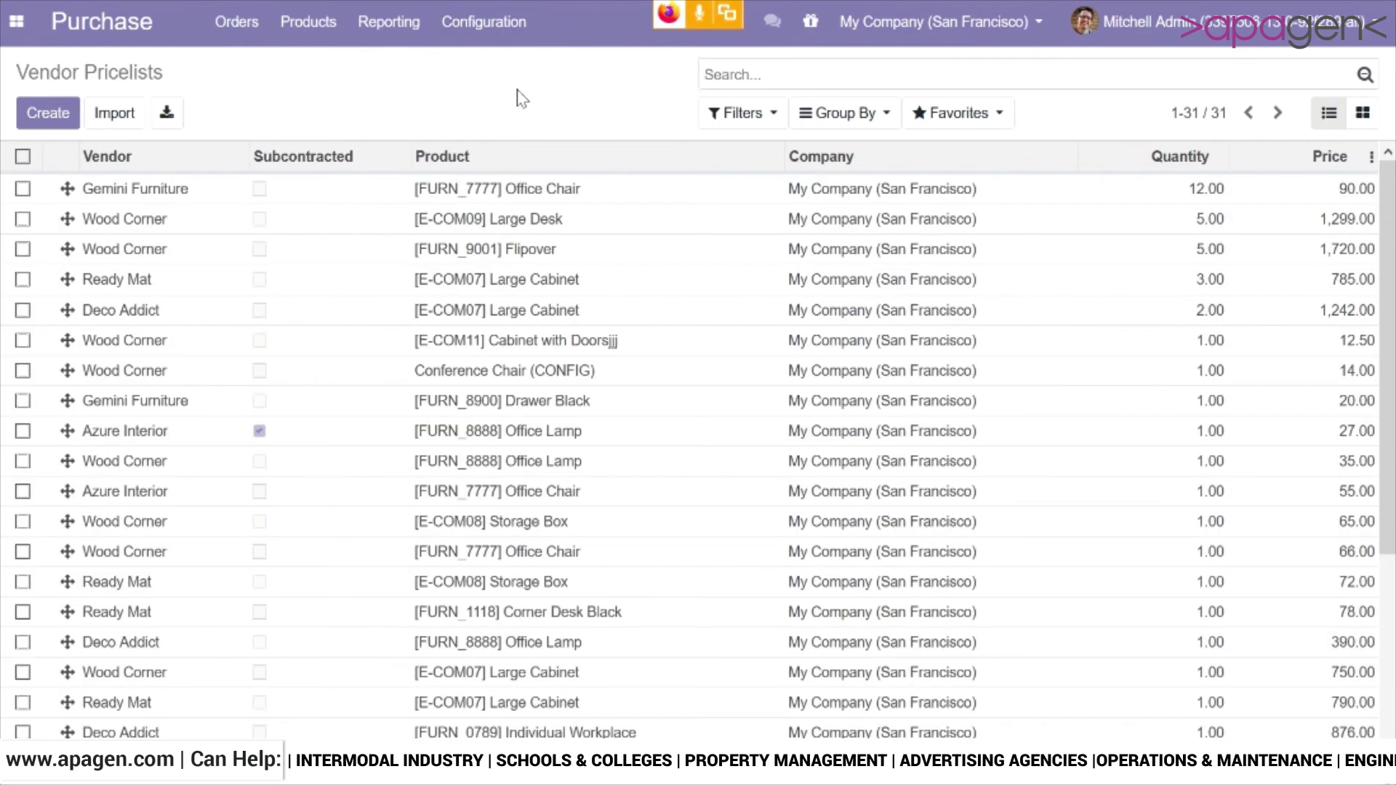
{"action": "left_click", "coordinate": [549, 191]}
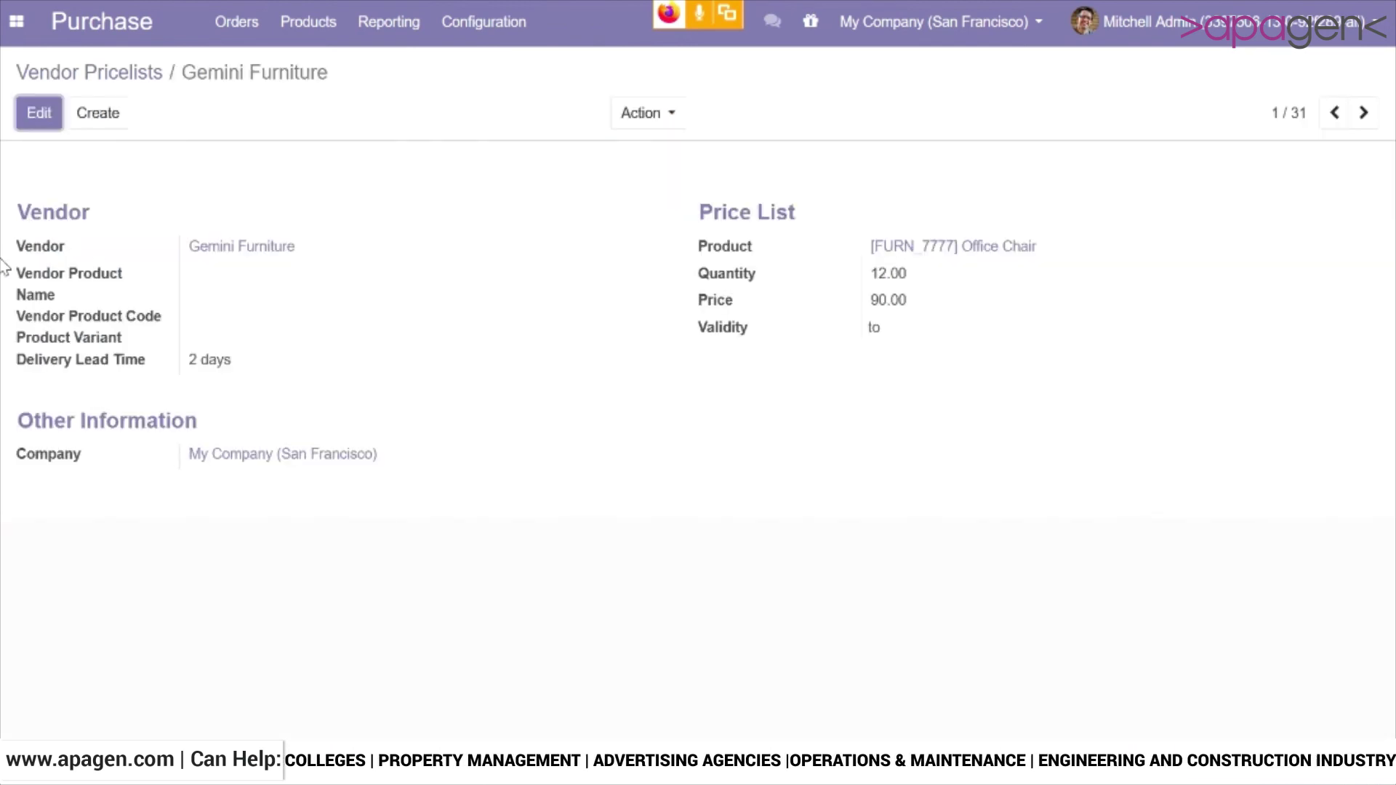